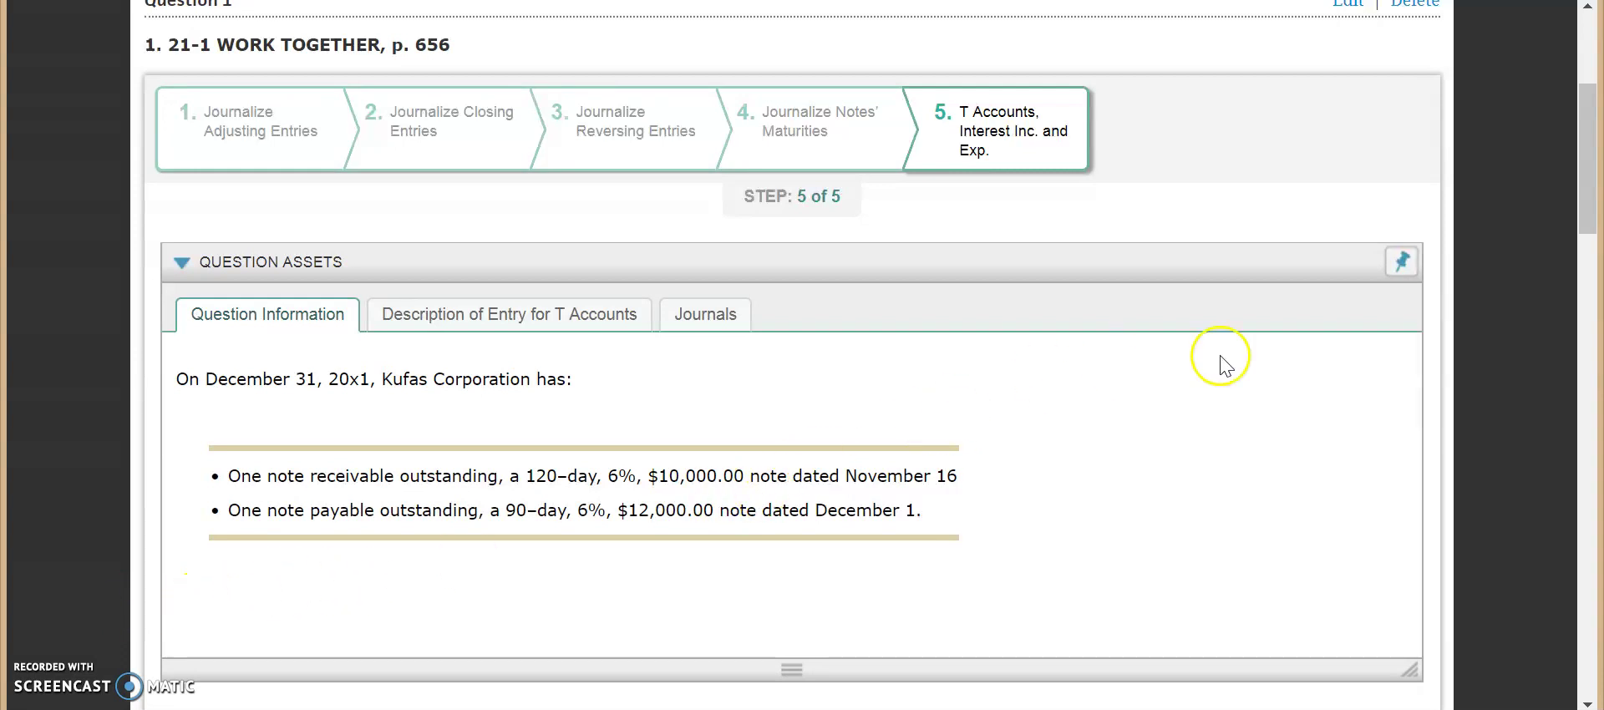
# - Check the allowed entry descriptions (Adj., Closing, Rev.), then display the General Journal Adjusting and Closing Entries
pyautogui.click(1587, 188)
pyautogui.moveTo(1587, 188); pyautogui.dragTo(1592, 239)
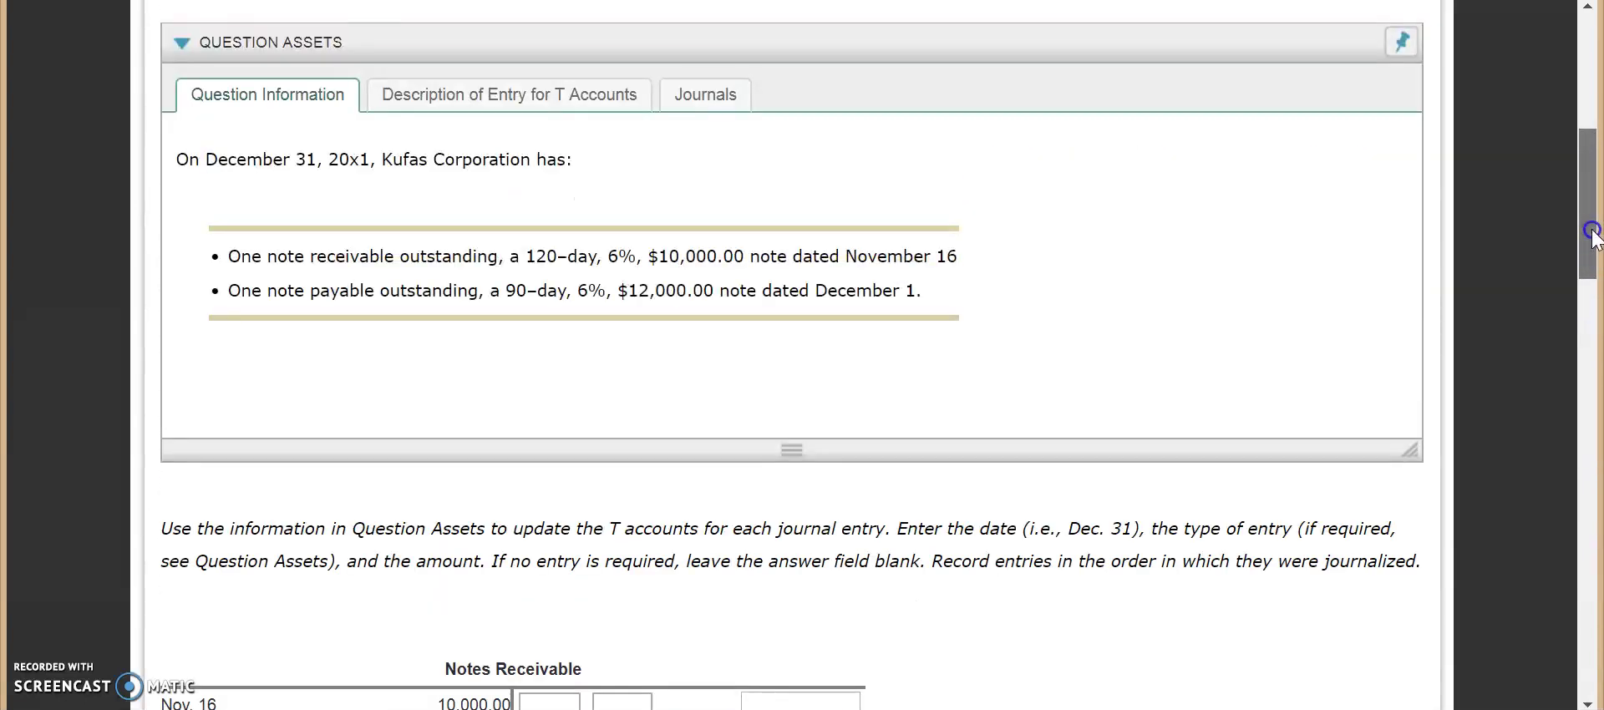
pyautogui.click(609, 109)
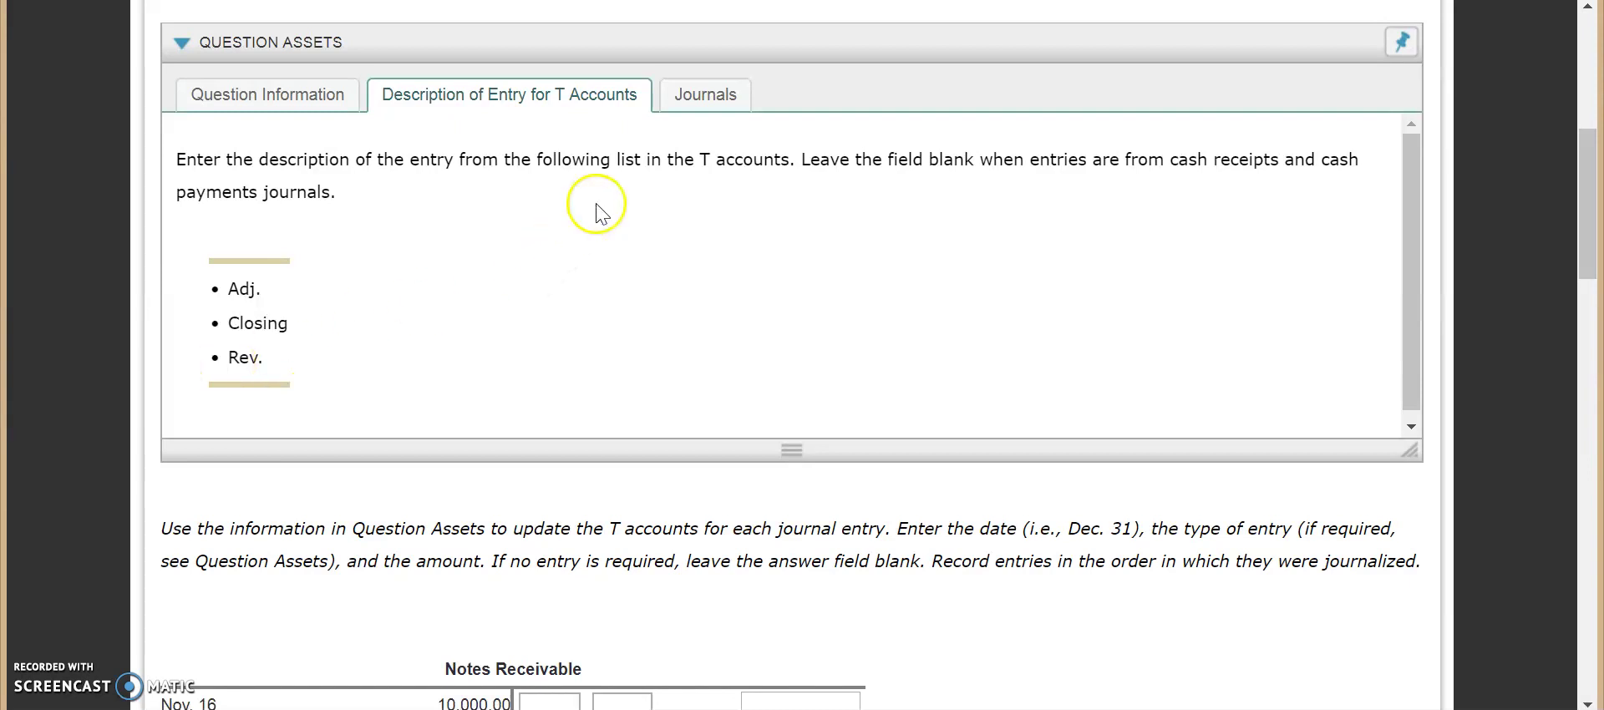
pyautogui.click(715, 106)
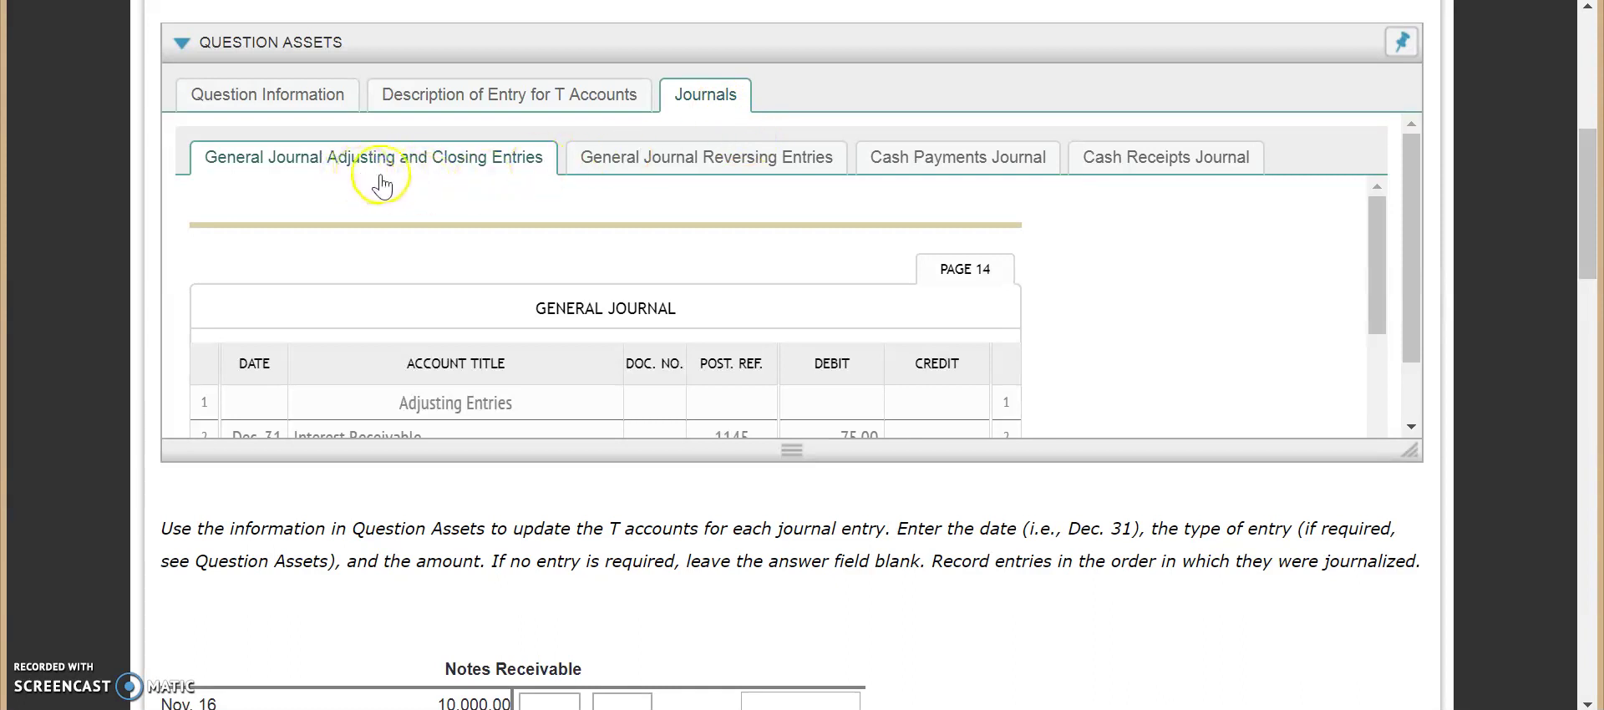
# - Pin the question assets panel, move it aside, and bring the Interest Receivable T account into view
pyautogui.moveTo(1376, 264); pyautogui.dragTo(1379, 314)
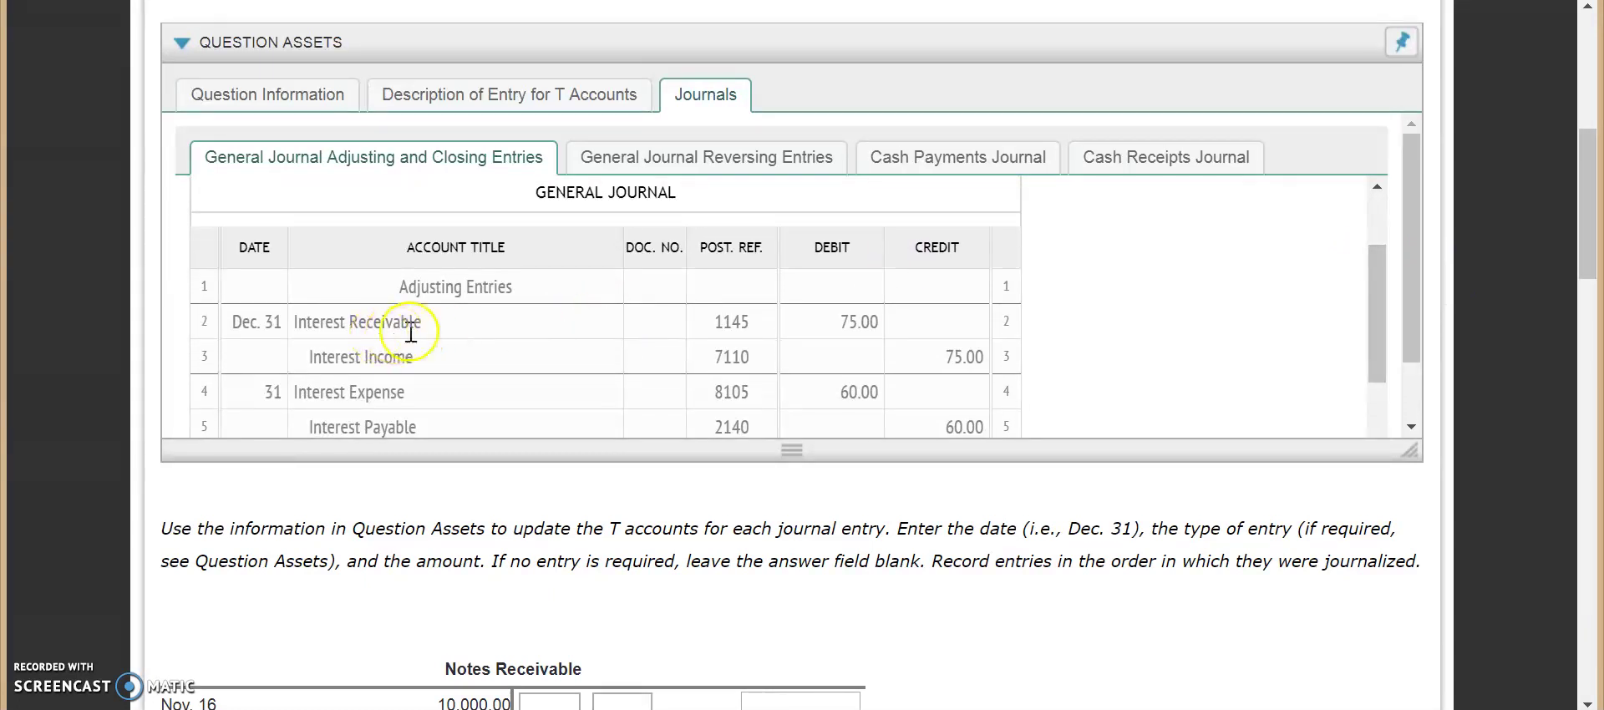
pyautogui.click(1404, 44)
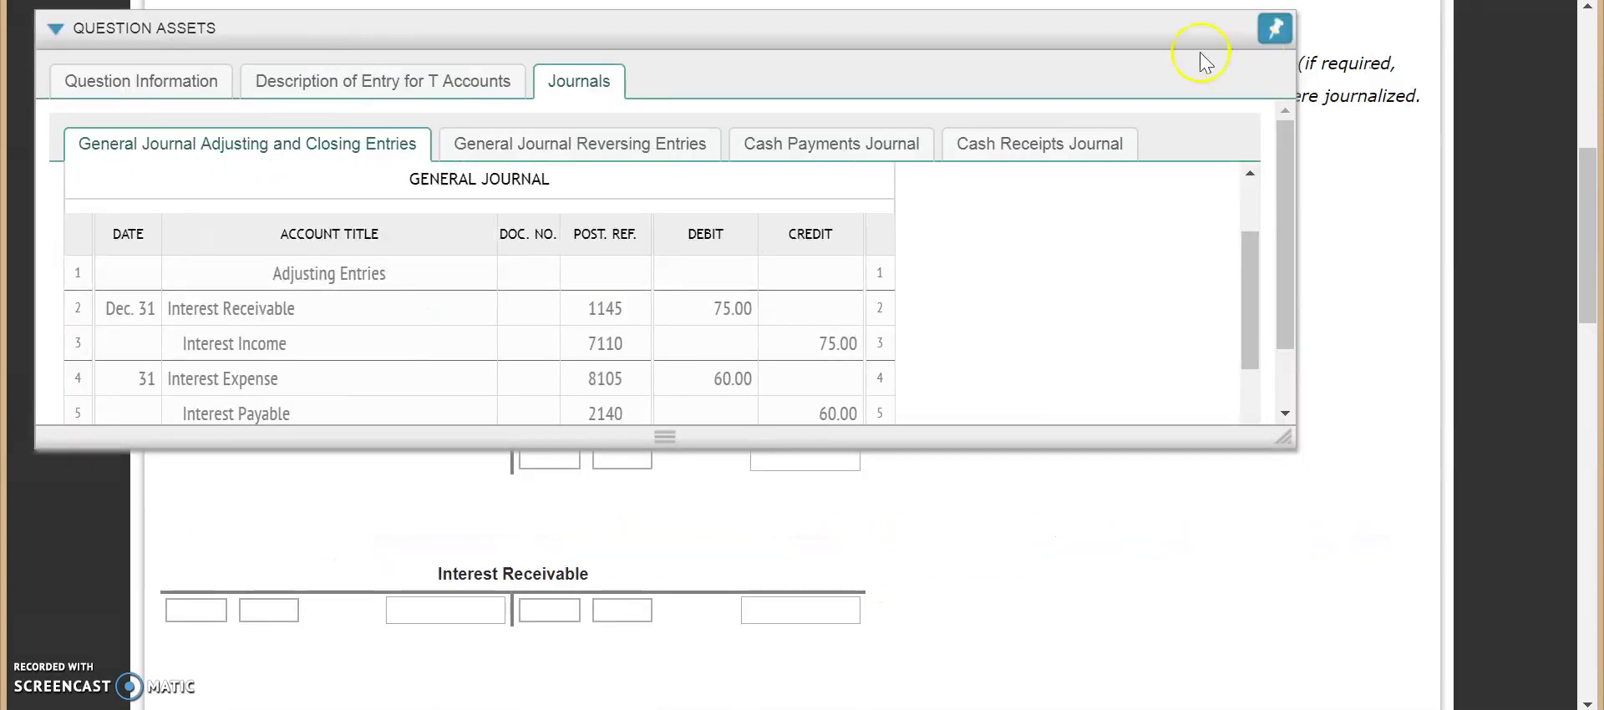
pyautogui.moveTo(1174, 42); pyautogui.dragTo(1301, 50)
pyautogui.scroll(-1, 938, 591)
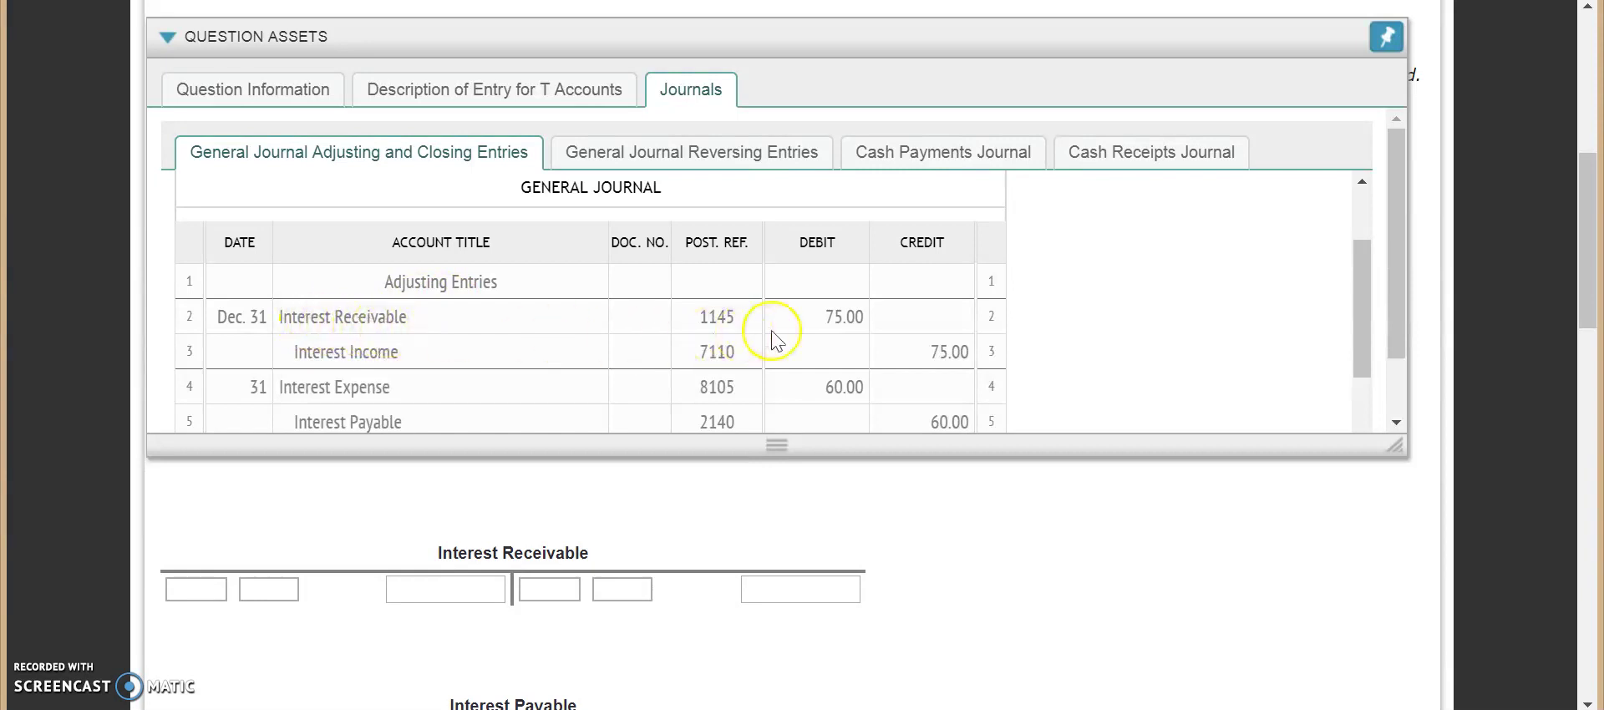
# - Enter Dec. 31, Adj., 75.00 on the first Interest Receivable debit line
pyautogui.click(215, 586)
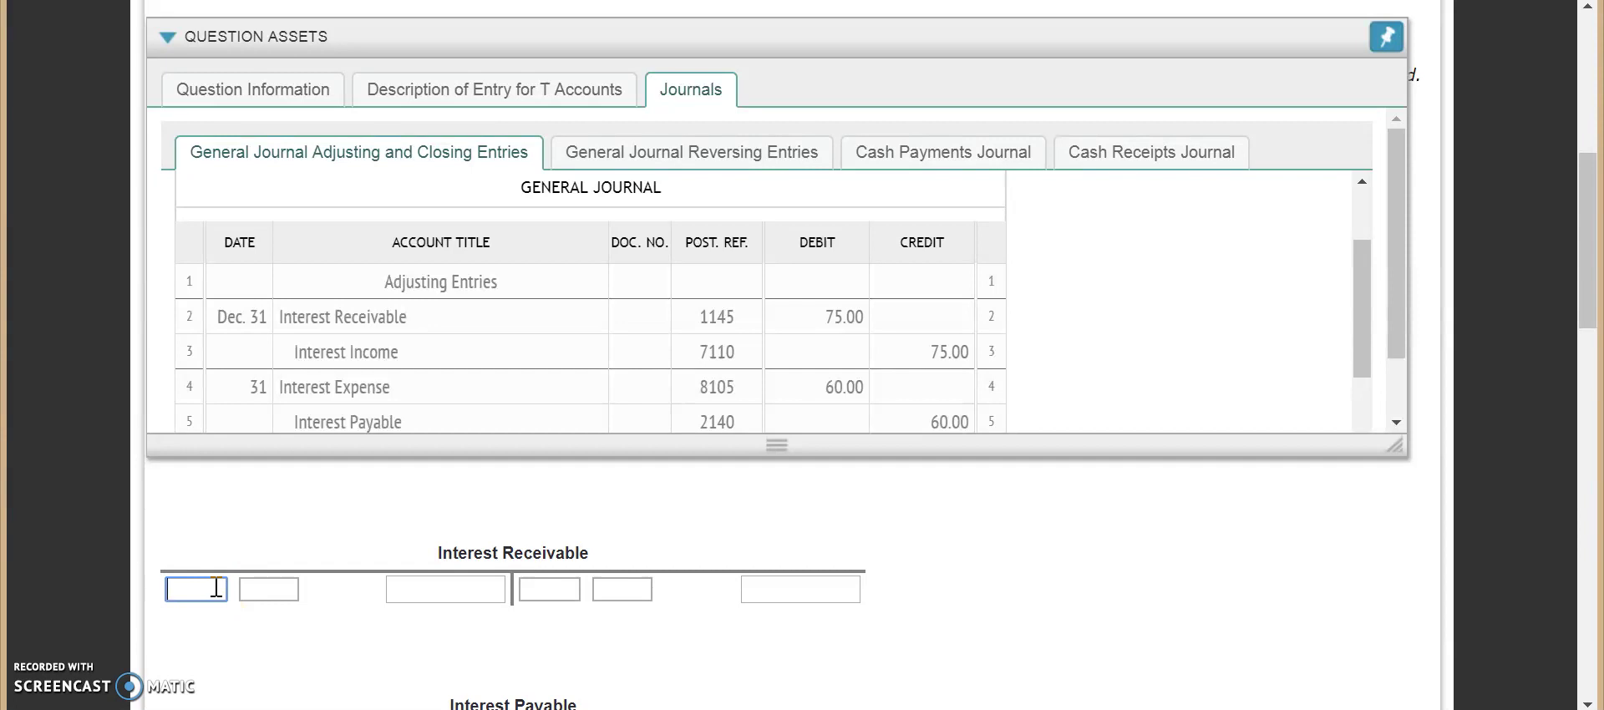
pyautogui.write('Dec. 31')
pyautogui.press('Tab')
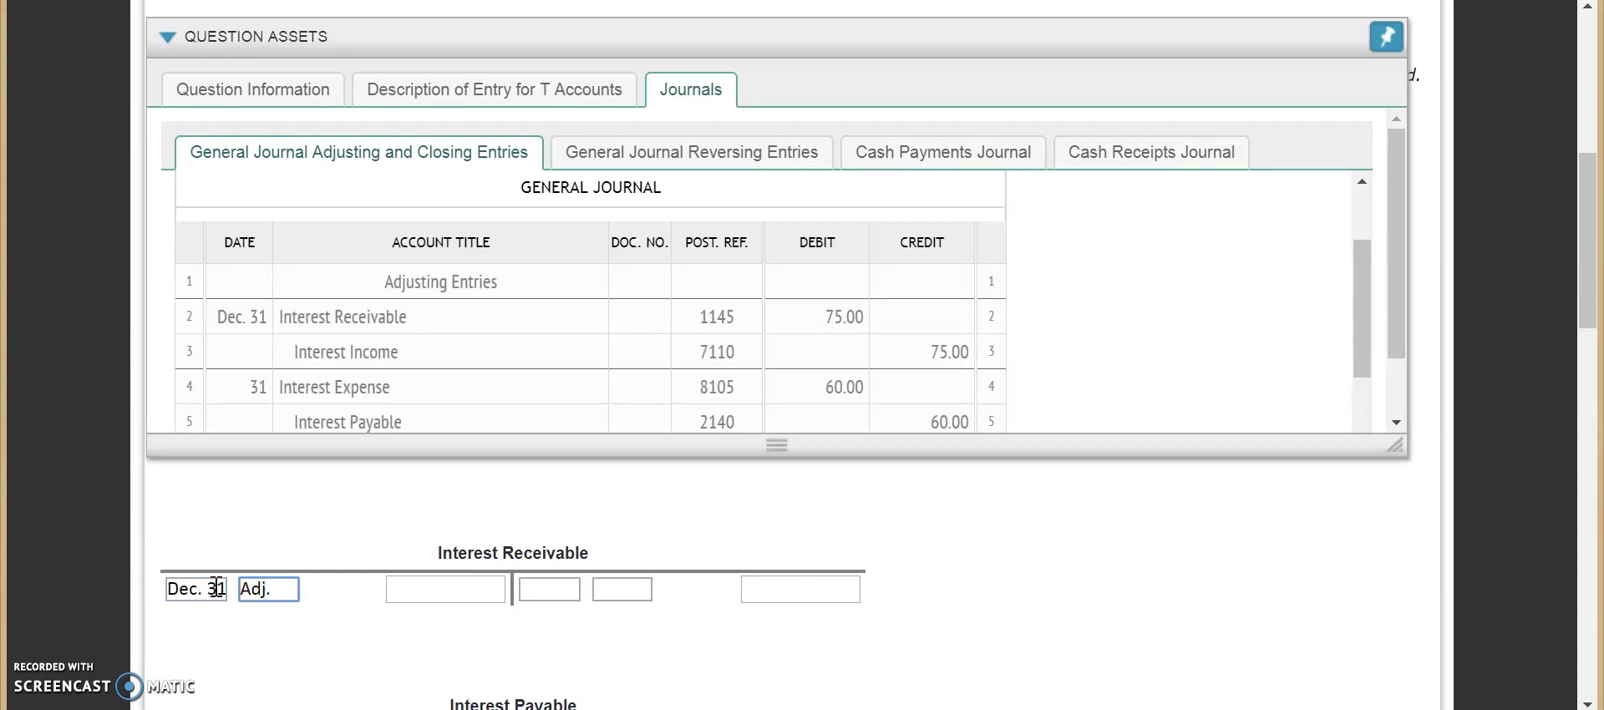
pyautogui.write('Adj.')
pyautogui.press('Tab')
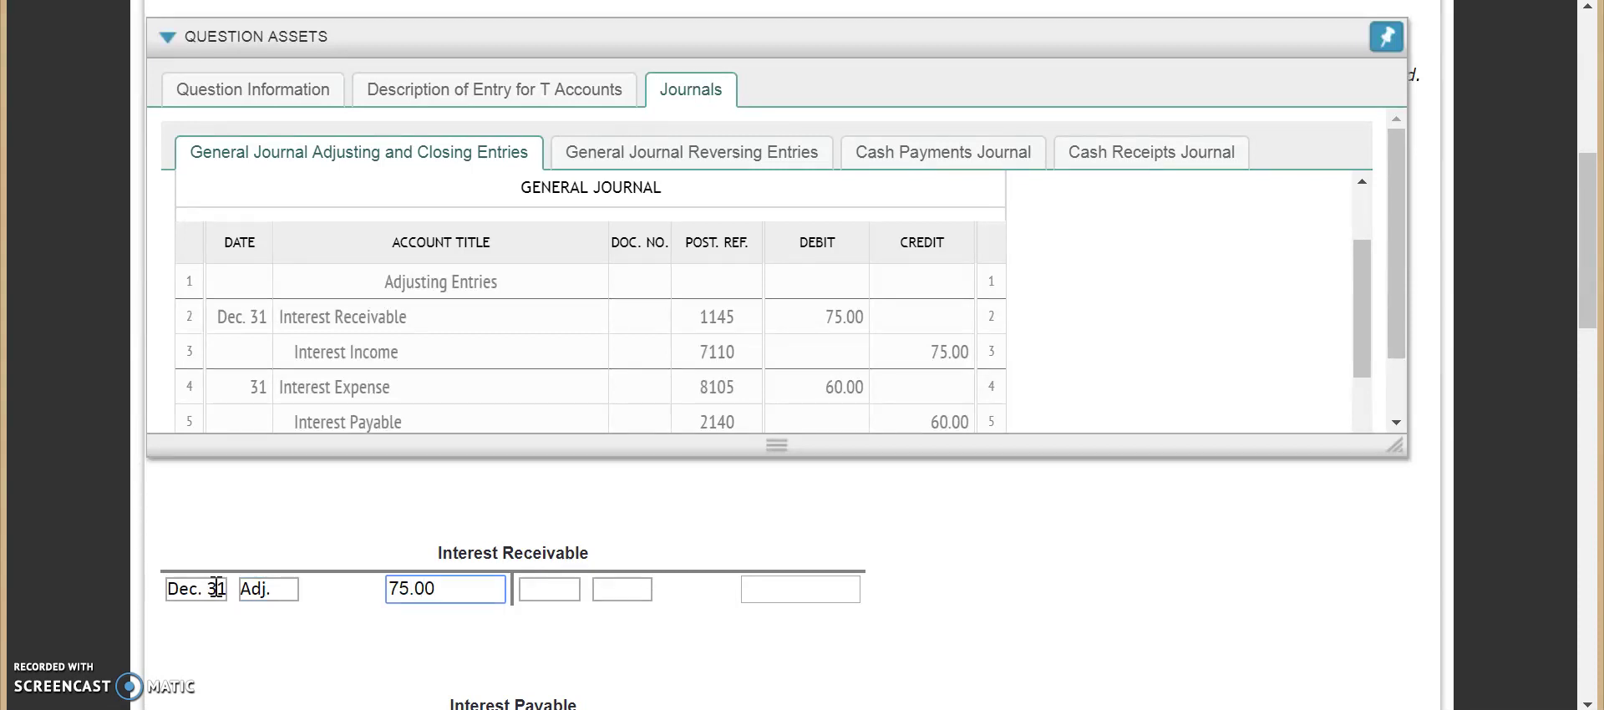
pyautogui.write('75.00')
pyautogui.click(1019, 609)
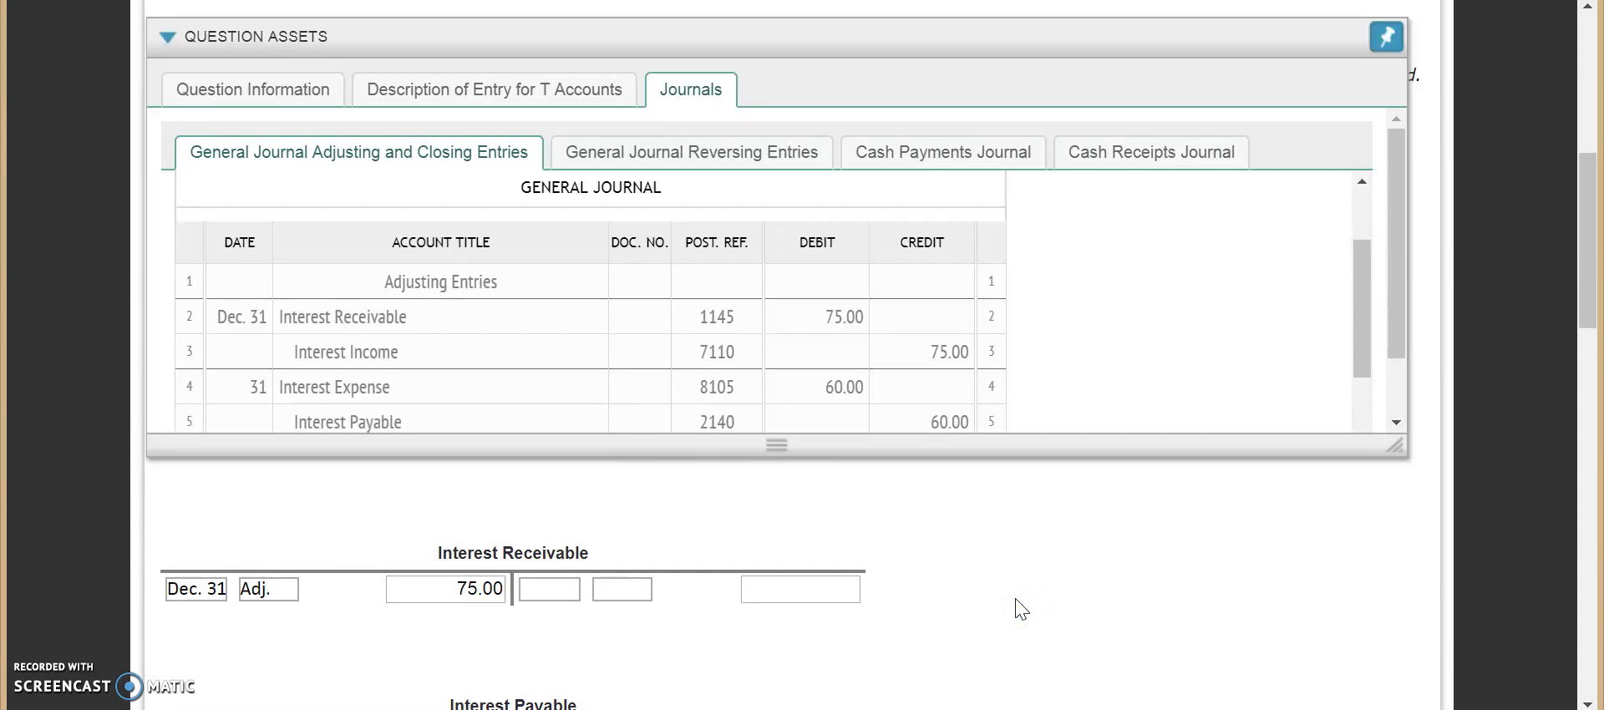
pyautogui.scroll(-3, 1019, 609)
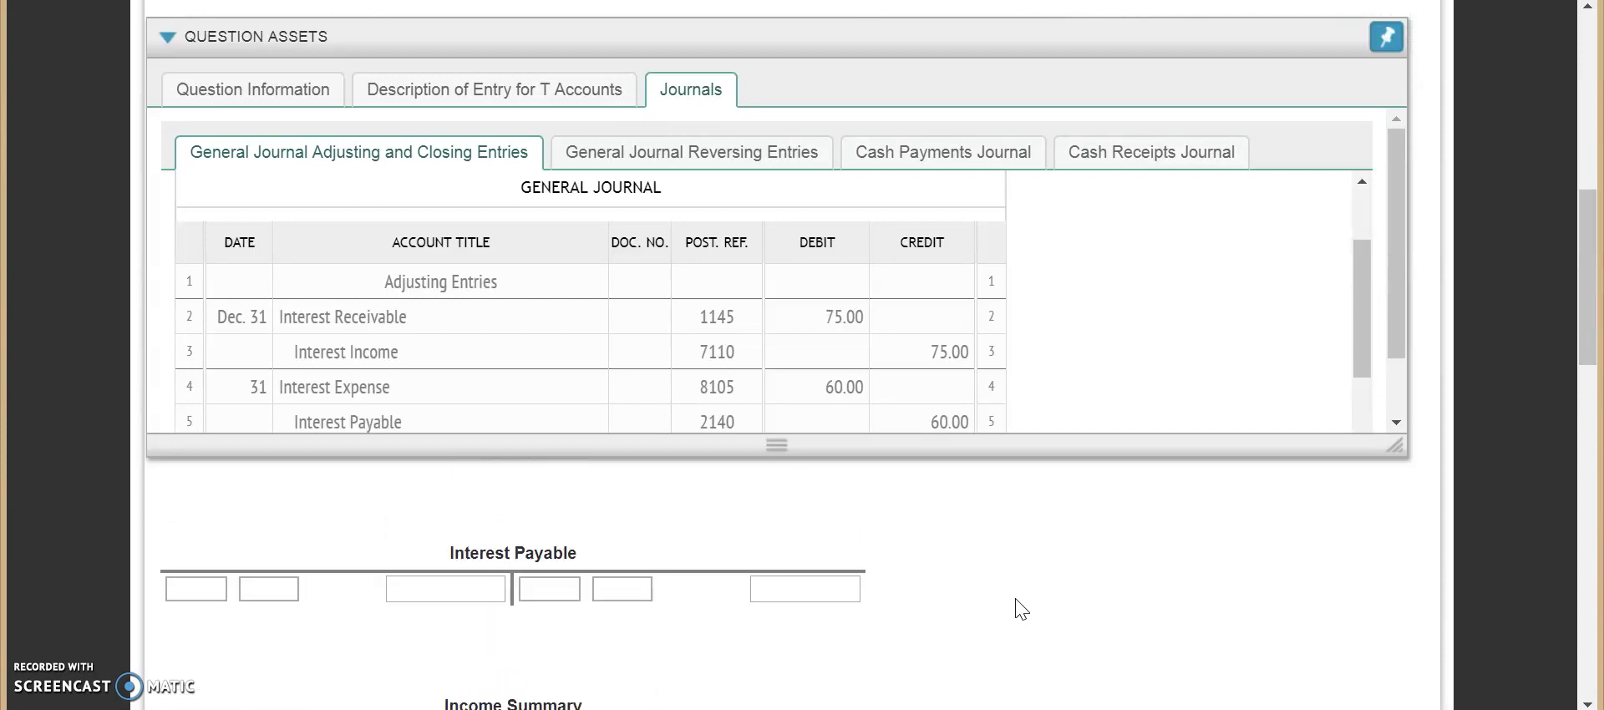
pyautogui.scroll(2, 1021, 608)
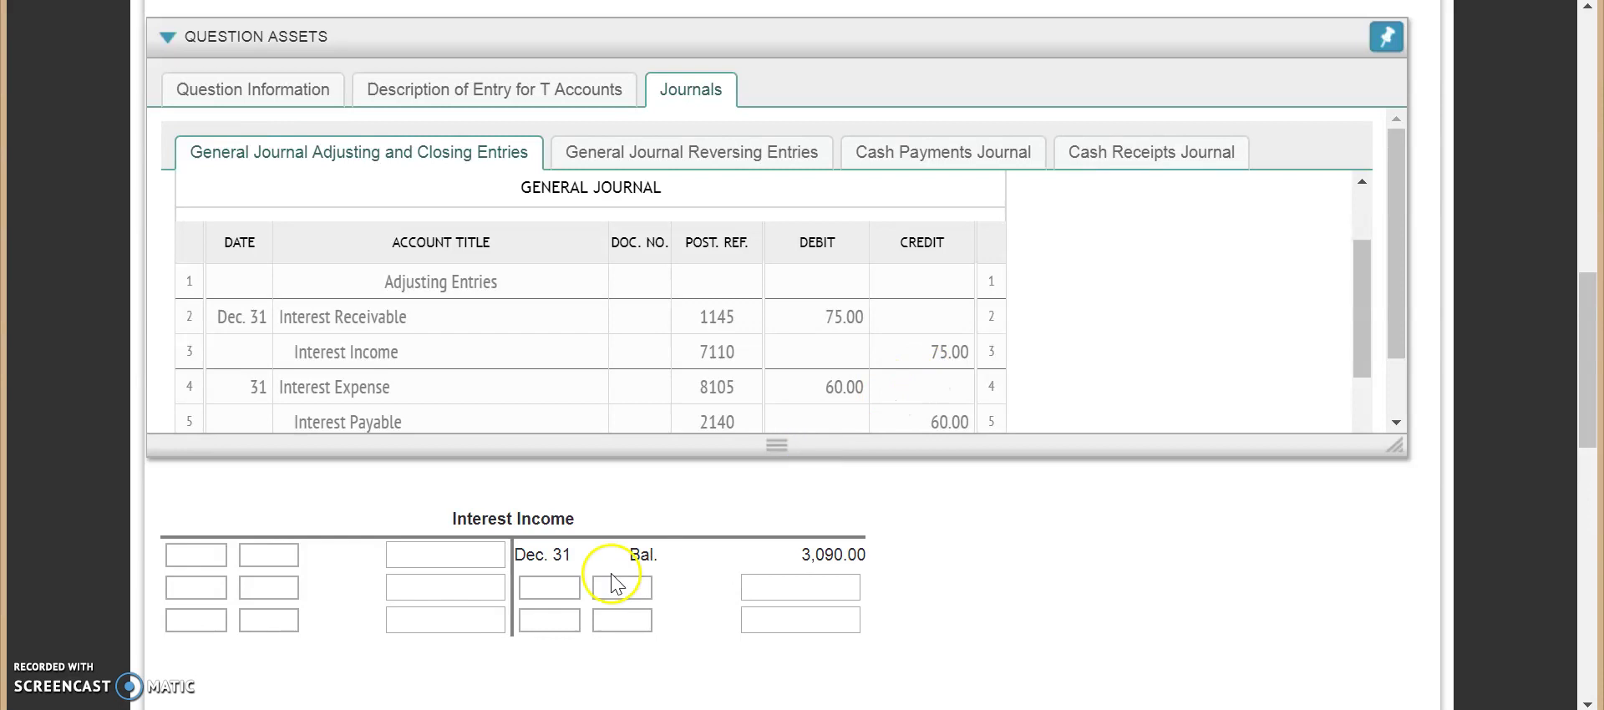
# - Enter Dec. 31, Adj., 75.00 on the Interest Income second credit line
pyautogui.click(577, 588)
pyautogui.write('31')
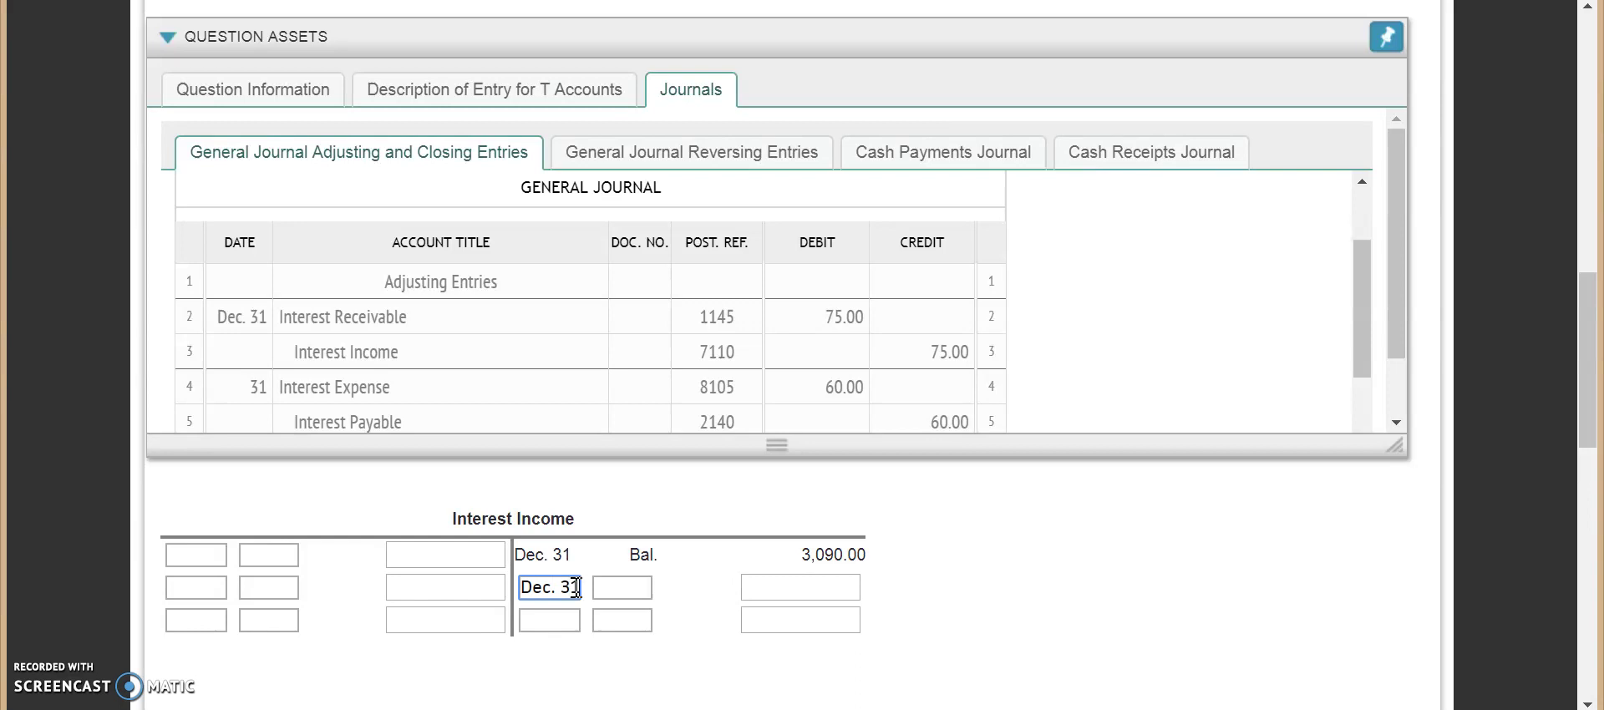
pyautogui.press('Tab')
pyautogui.write('Adj.')
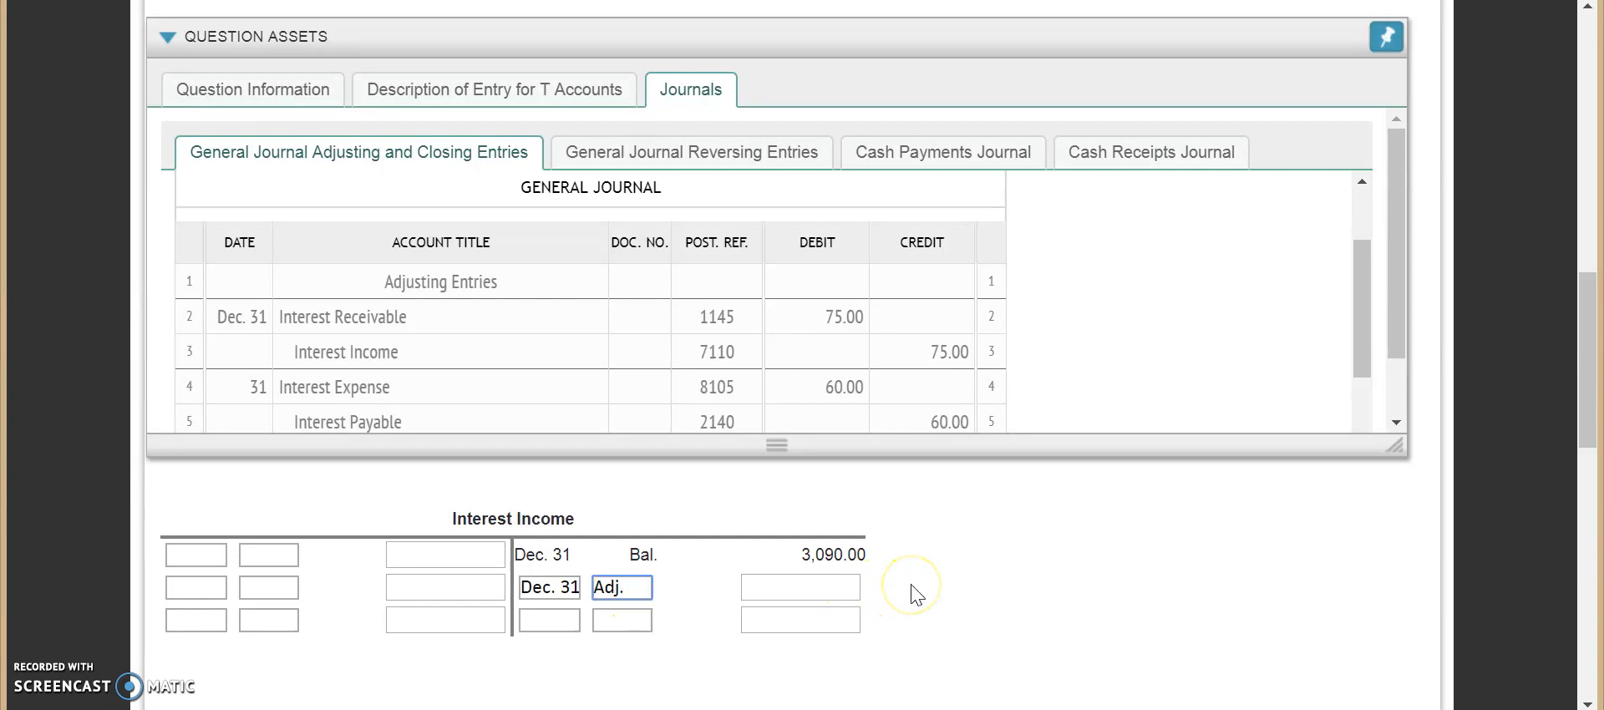
pyautogui.press('Tab')
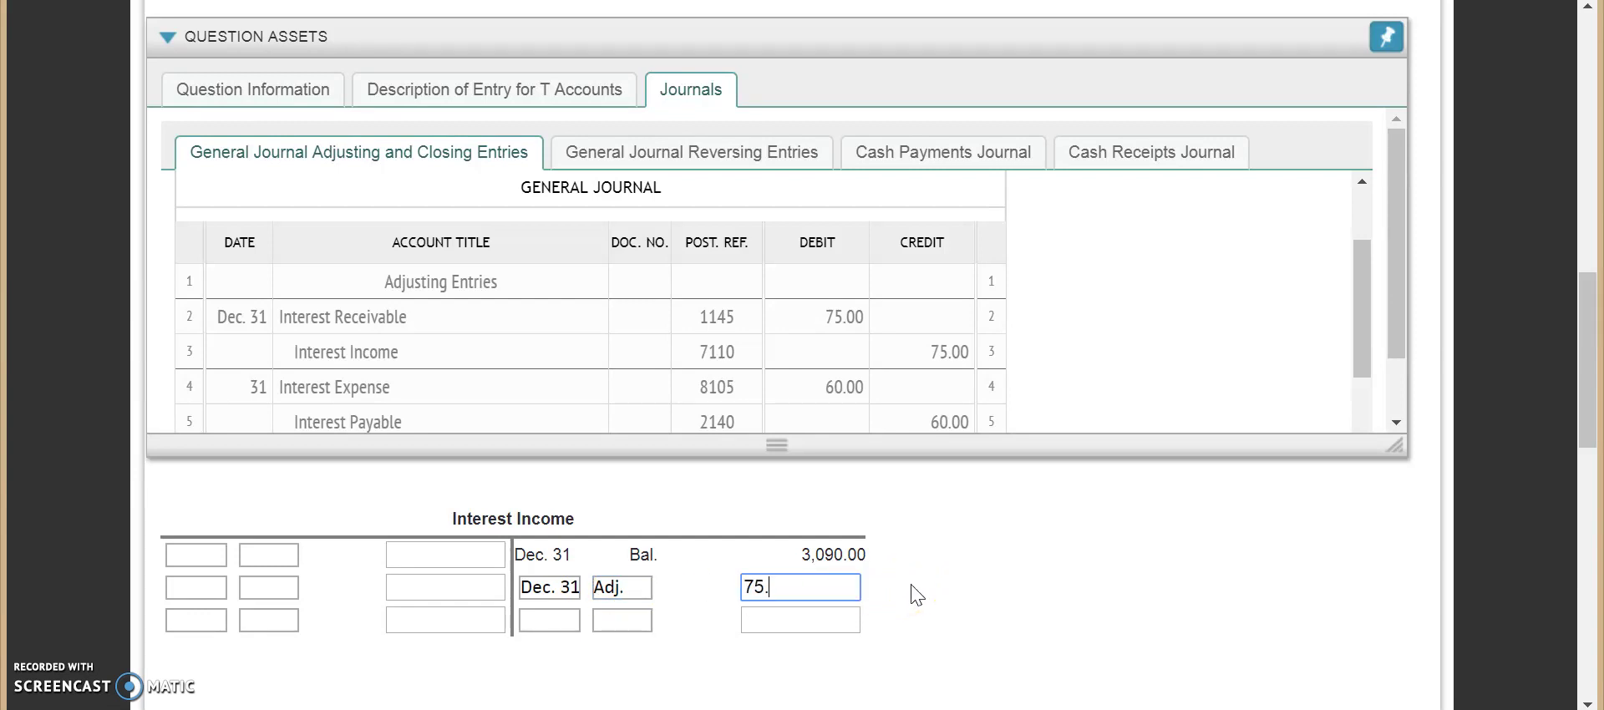
pyautogui.click(936, 587)
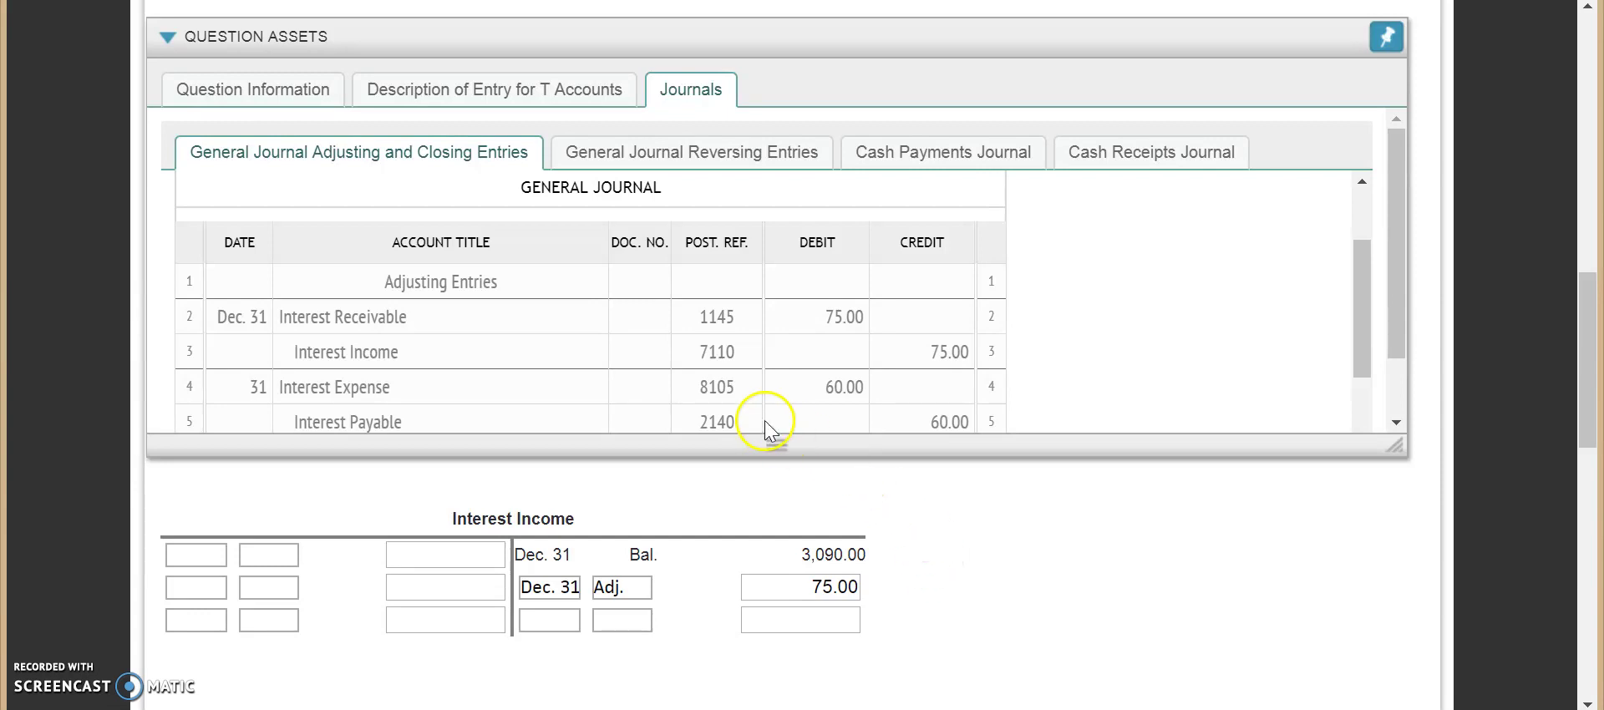
pyautogui.scroll(-1, 726, 412)
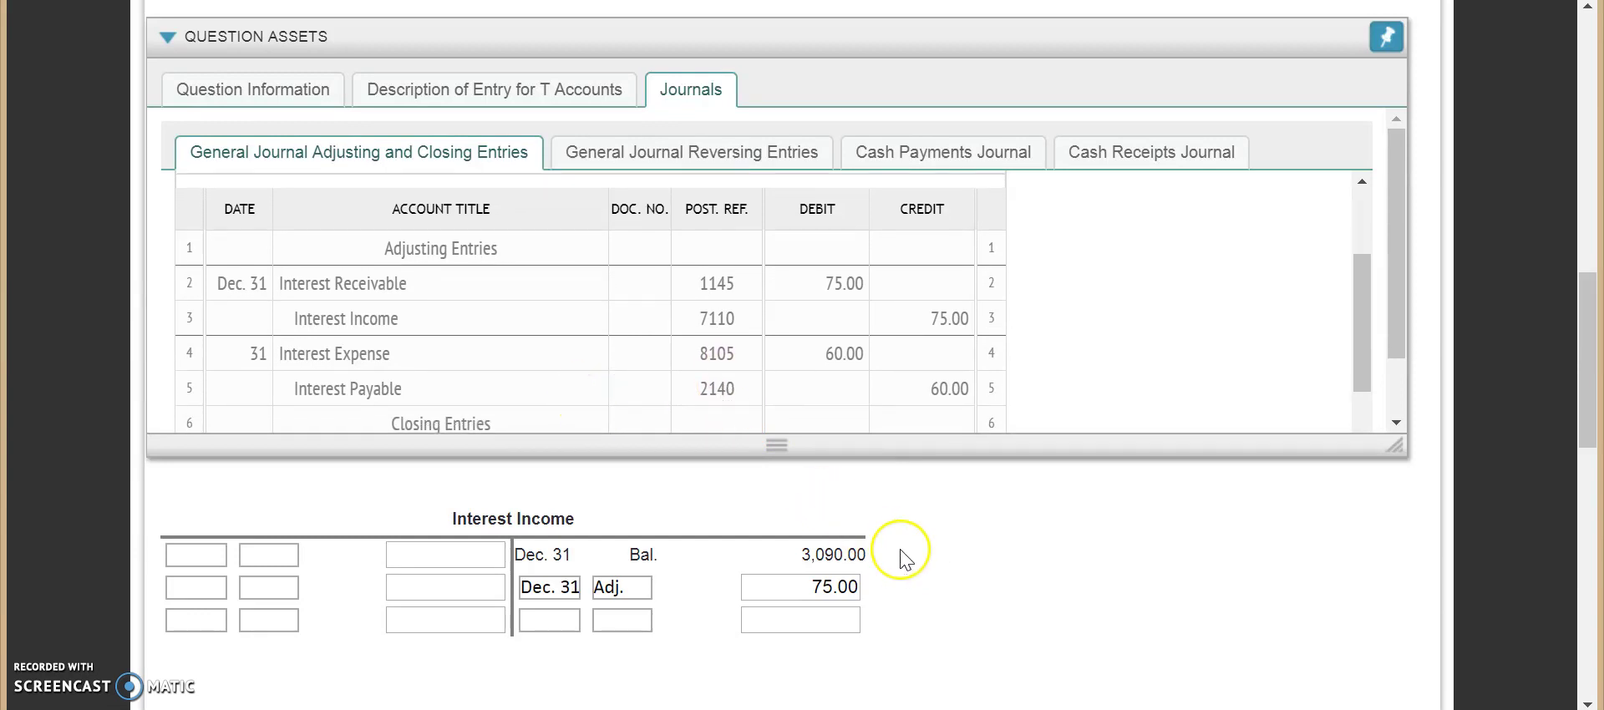
pyautogui.scroll(2, 906, 551)
pyautogui.scroll(3, 907, 560)
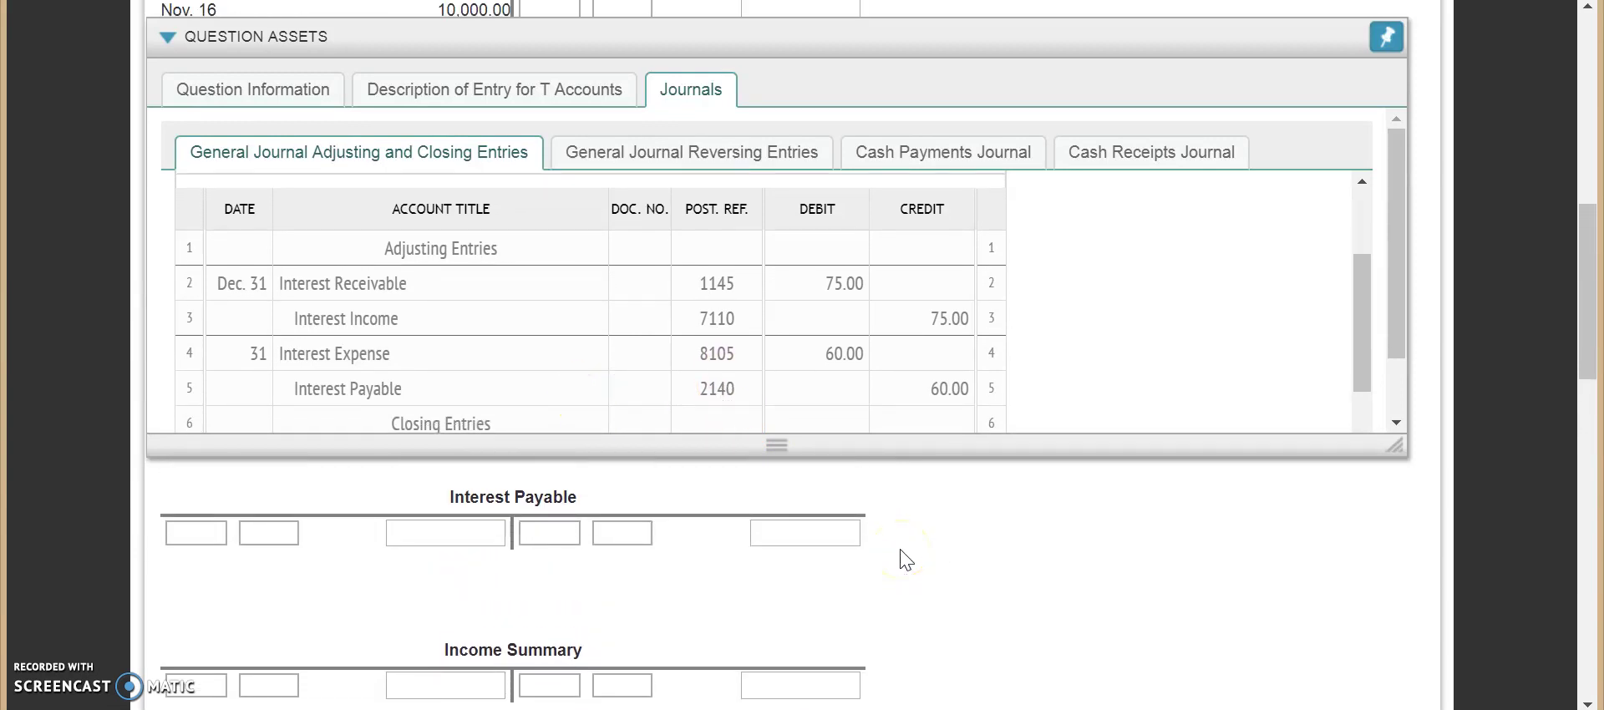
pyautogui.scroll(5, 907, 560)
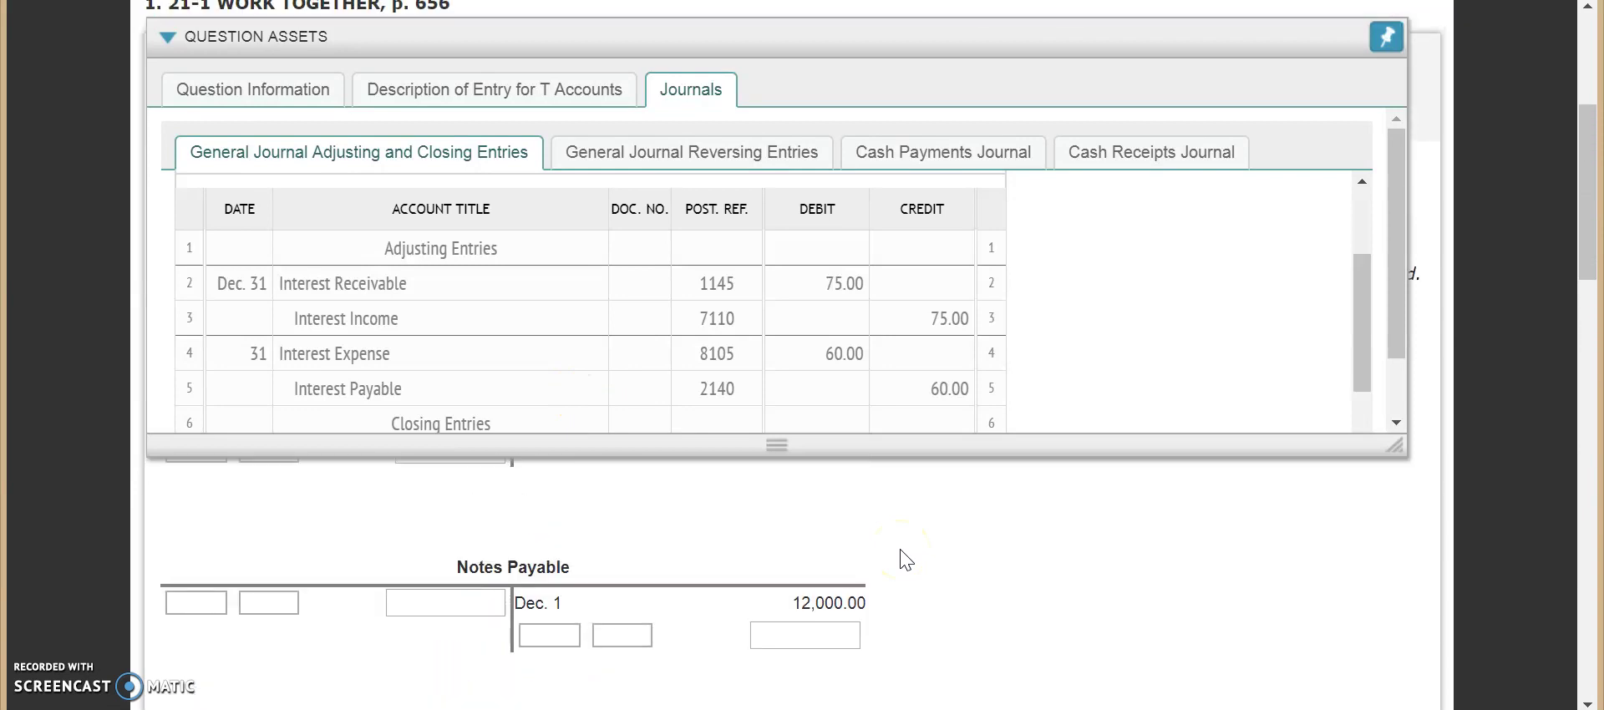
pyautogui.scroll(2, 907, 560)
pyautogui.scroll(-10, 907, 560)
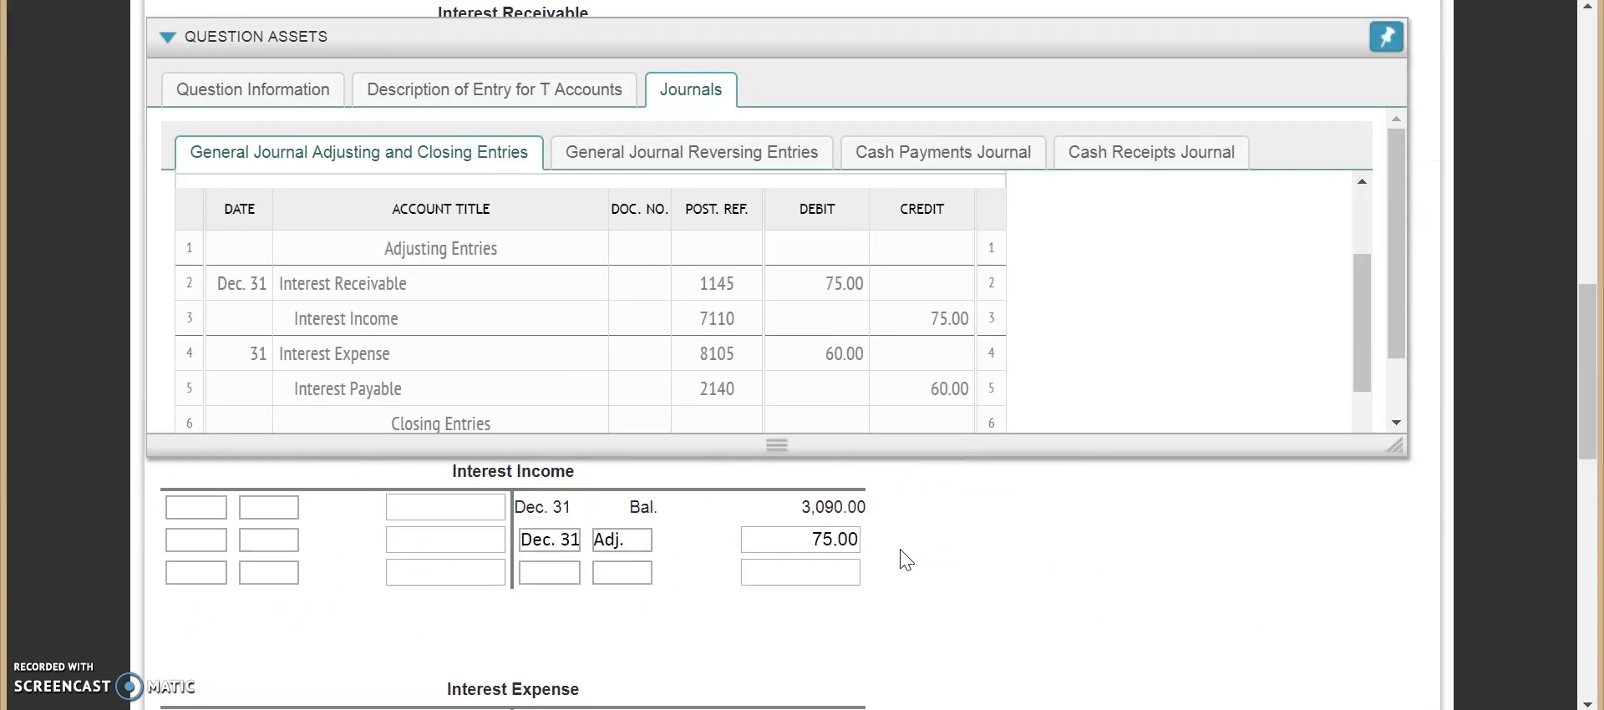
pyautogui.scroll(1, 907, 560)
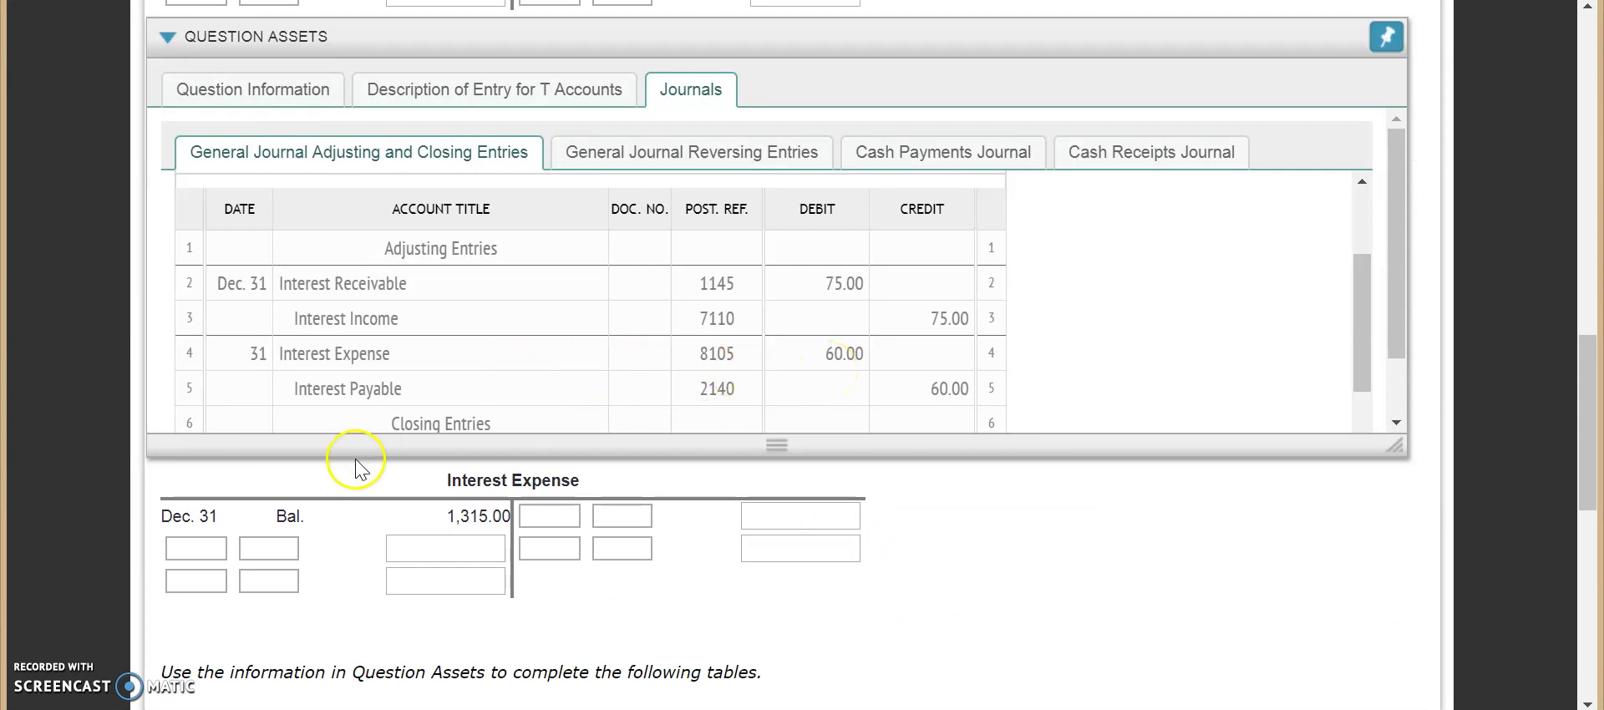
# - Post a Dec. 31 Adj. debit of 60.00 to the Interest Expense T account
pyautogui.click(211, 545)
pyautogui.write('D')
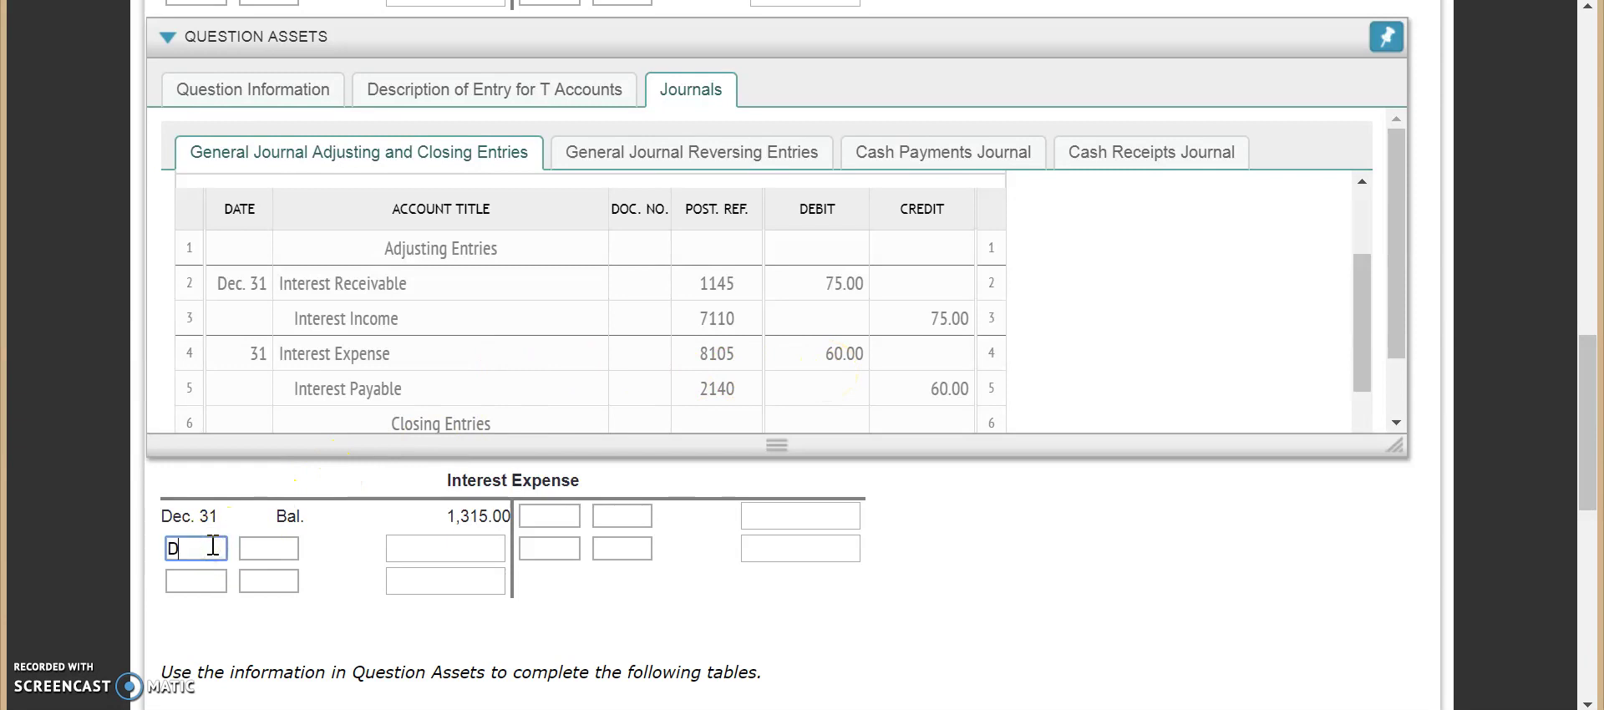
pyautogui.write('ec. 31')
pyautogui.press('Tab')
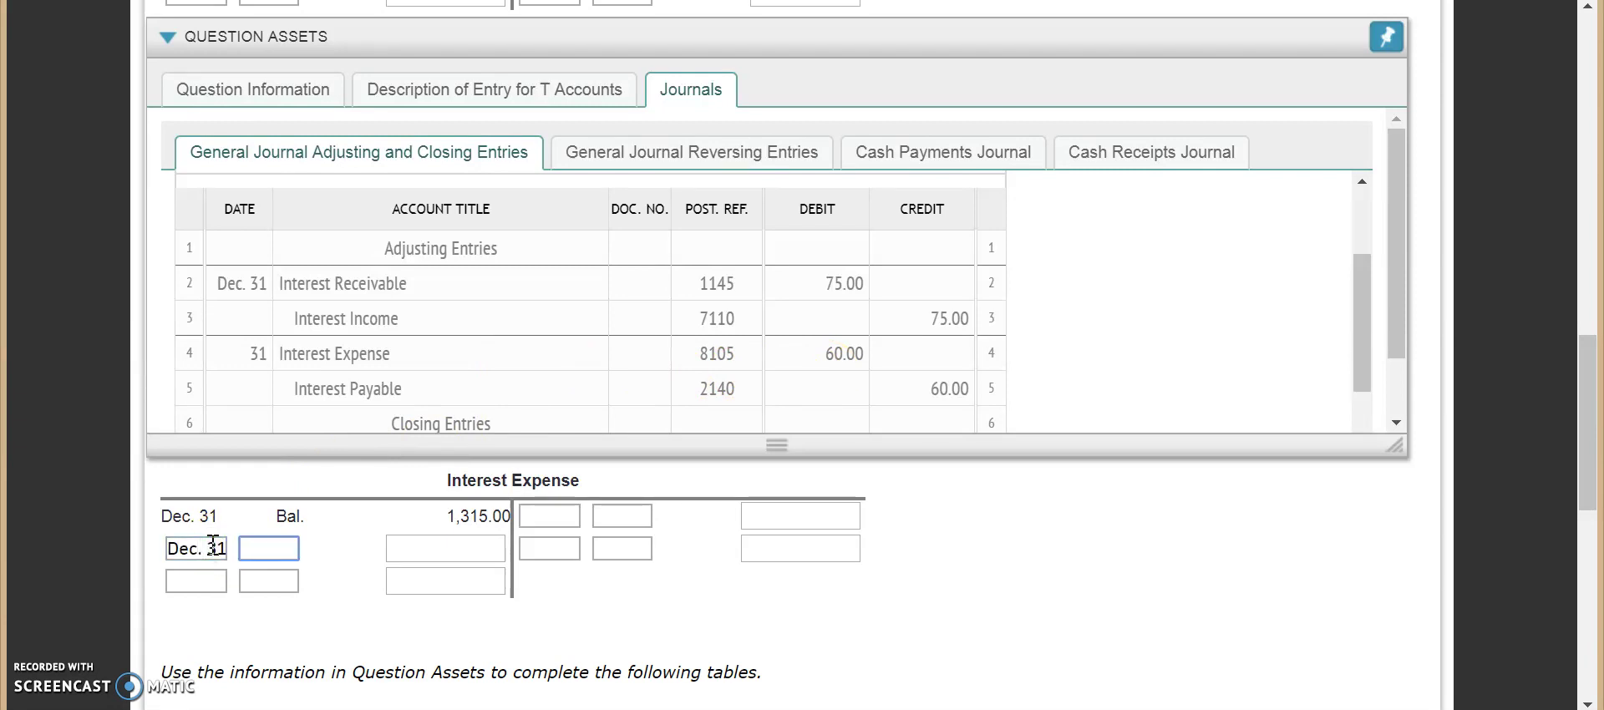
pyautogui.write('Adj.')
pyautogui.press('Tab')
pyautogui.write('60')
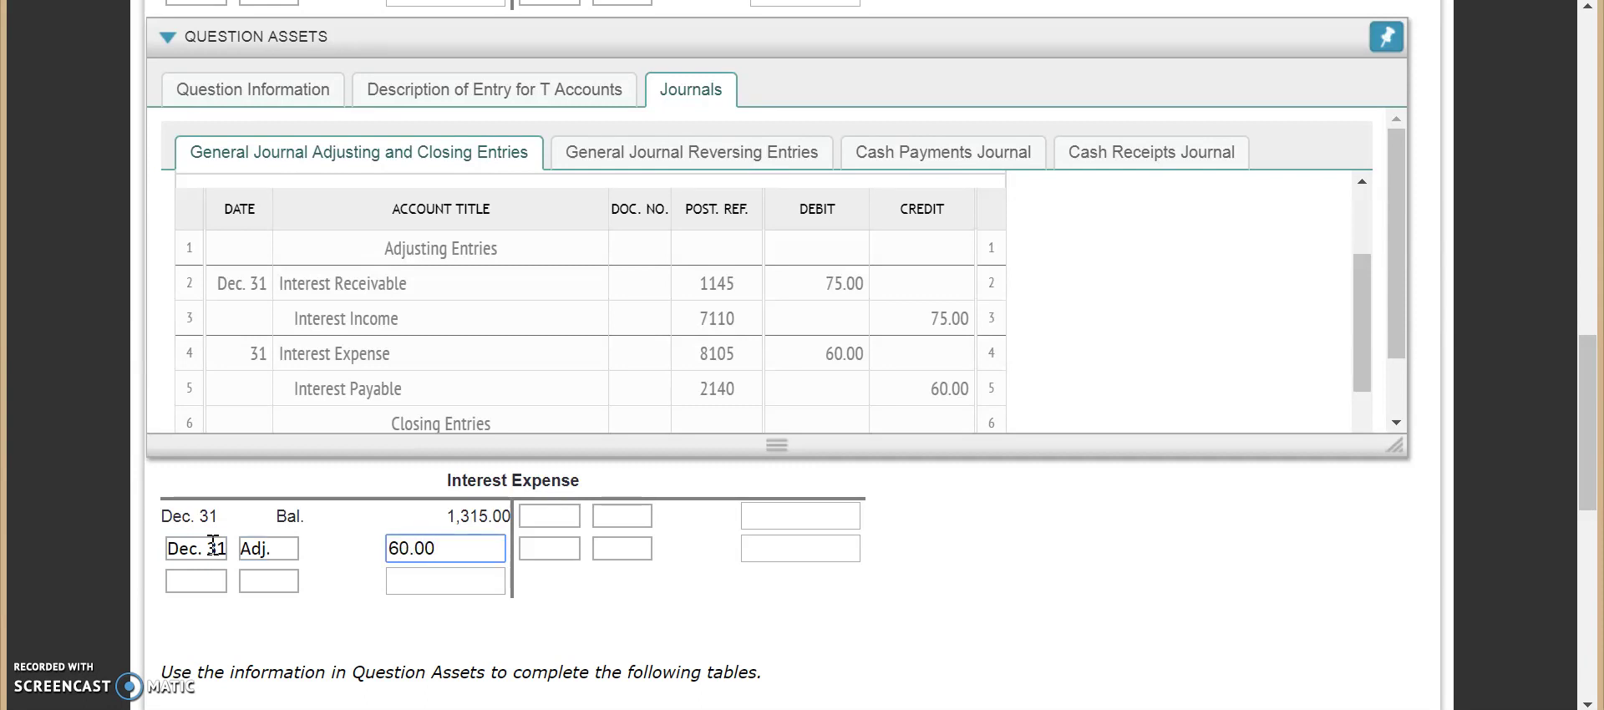
pyautogui.click(583, 617)
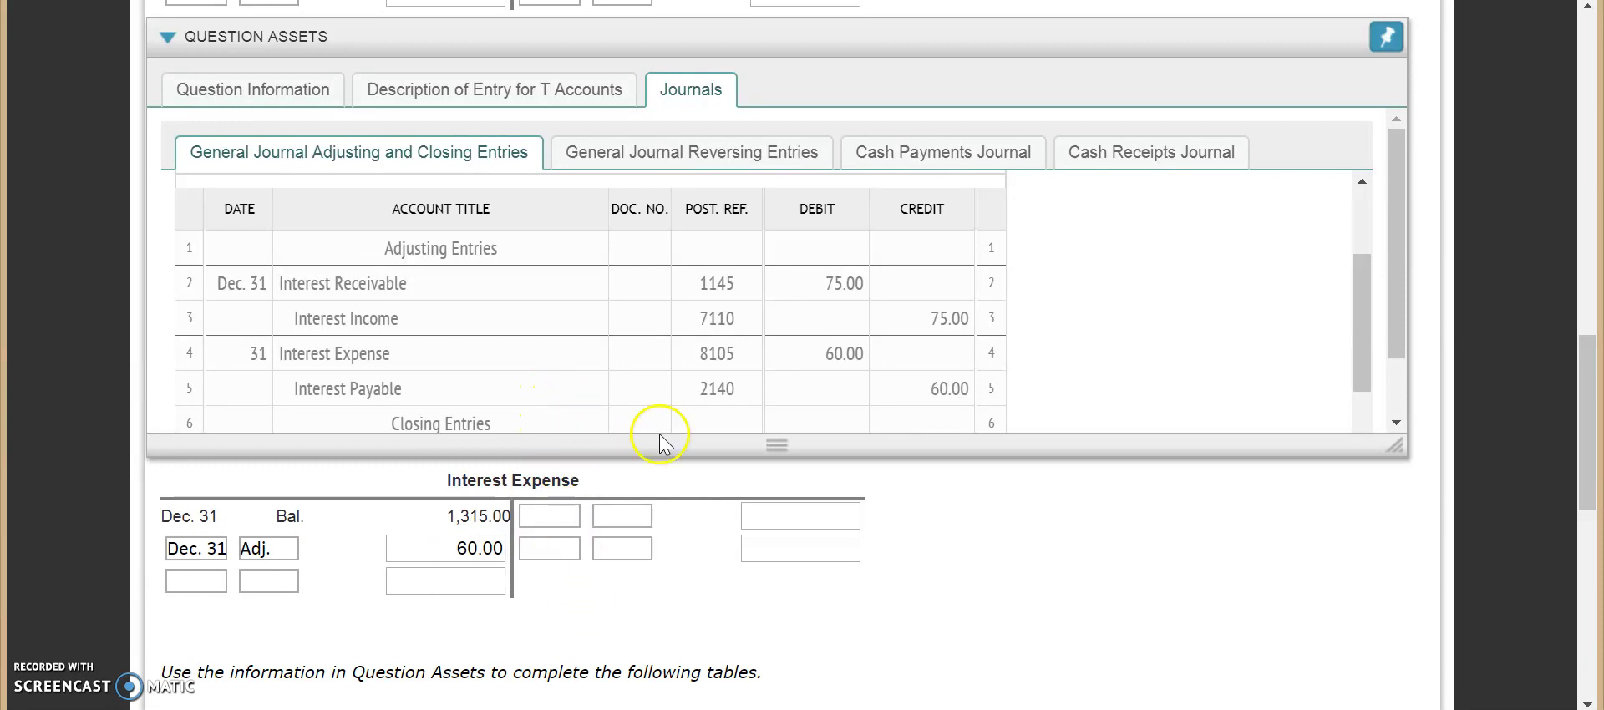
# - Post the matching Dec. 31 Adj. credit of 60.00 to Interest Payable
pyautogui.scroll(1, 836, 480)
pyautogui.scroll(3, 838, 484)
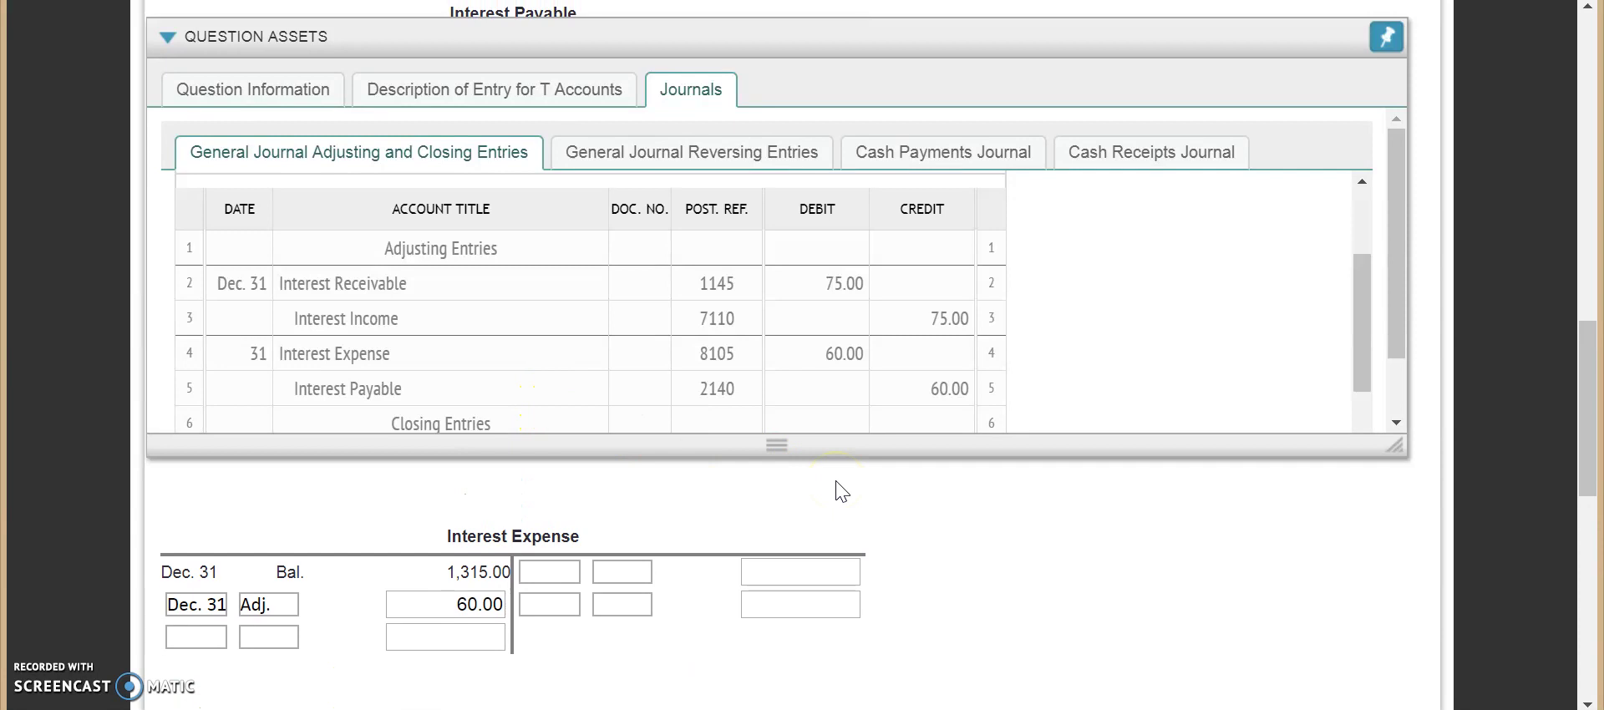
pyautogui.scroll(10, 841, 491)
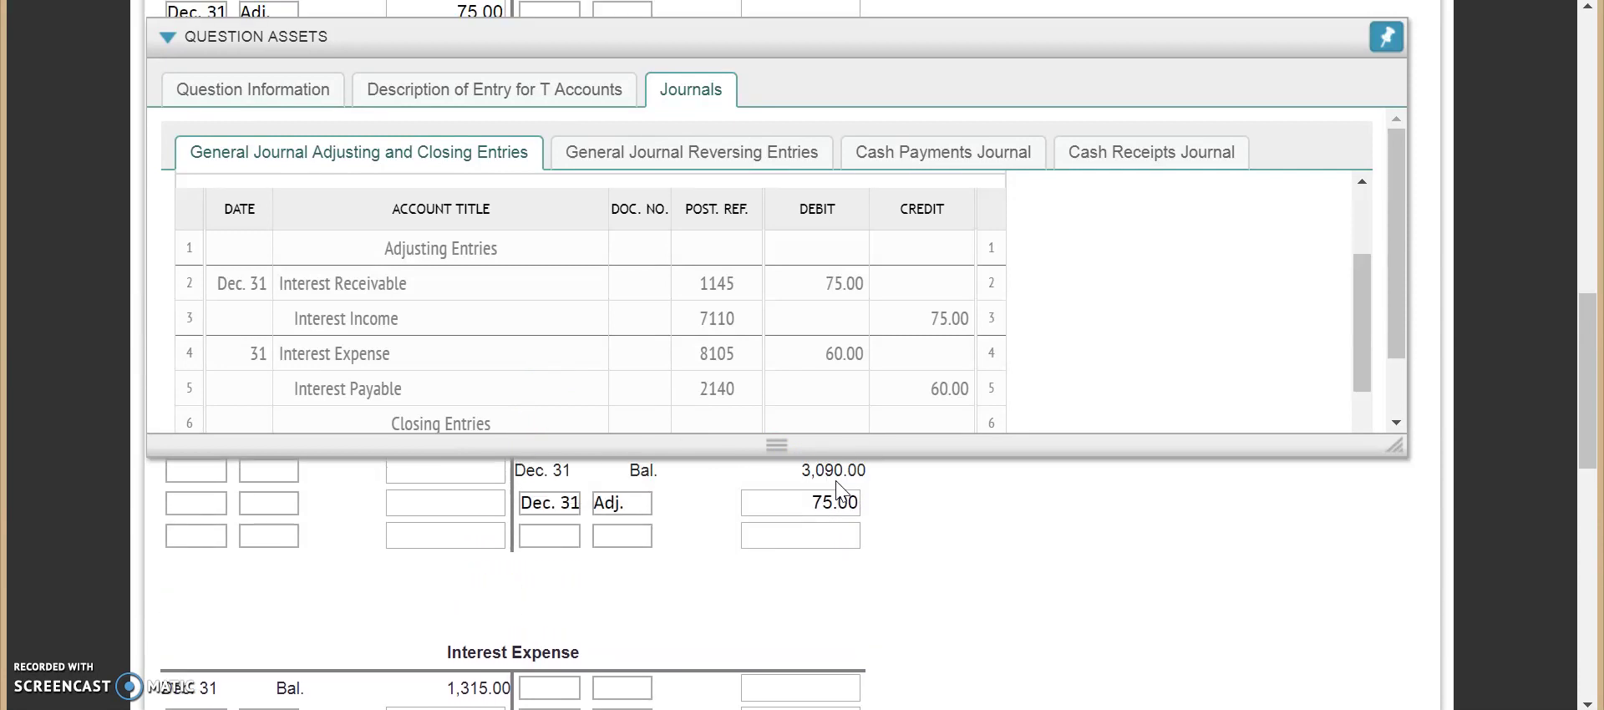
pyautogui.scroll(3, 843, 484)
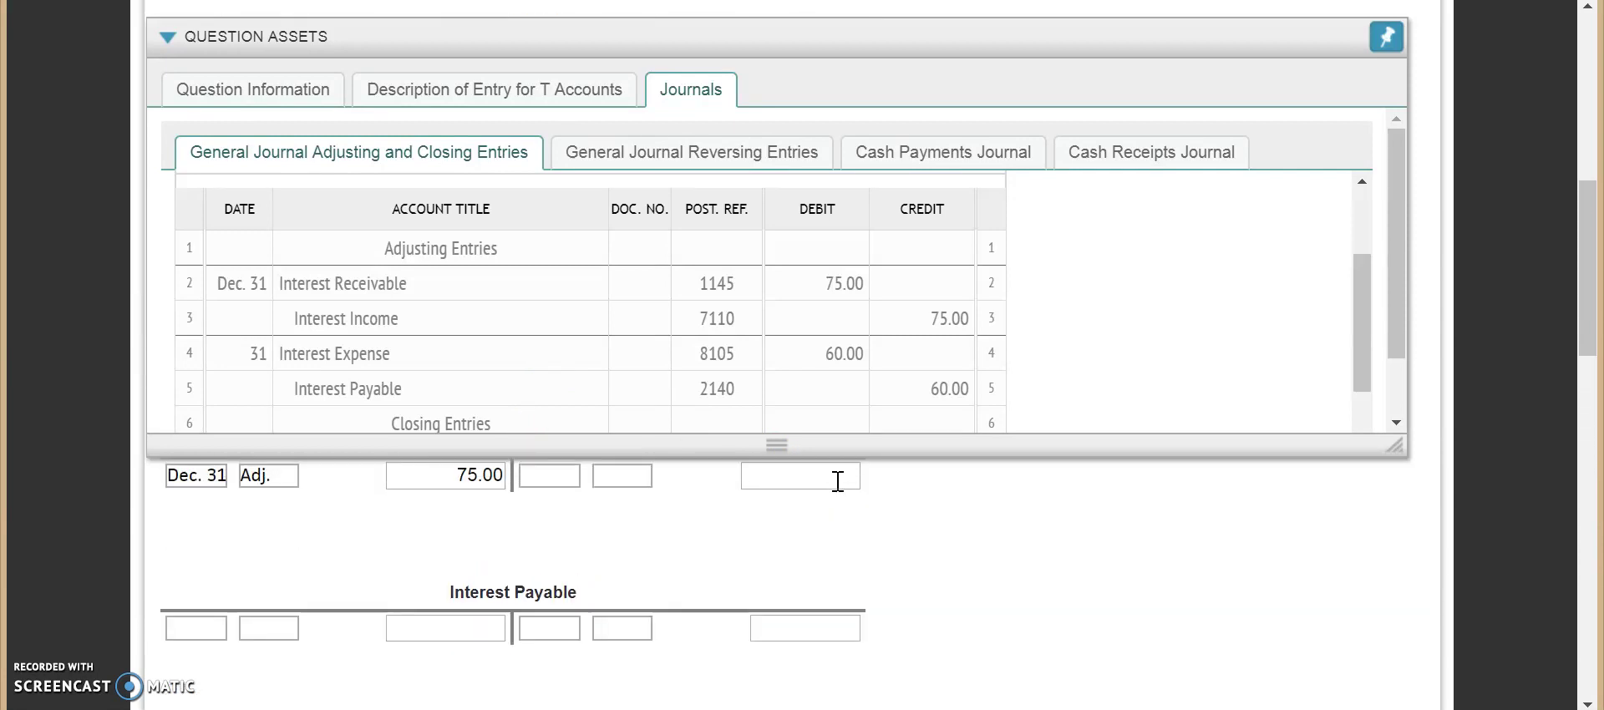
pyautogui.scroll(-2, 839, 483)
pyautogui.click(563, 566)
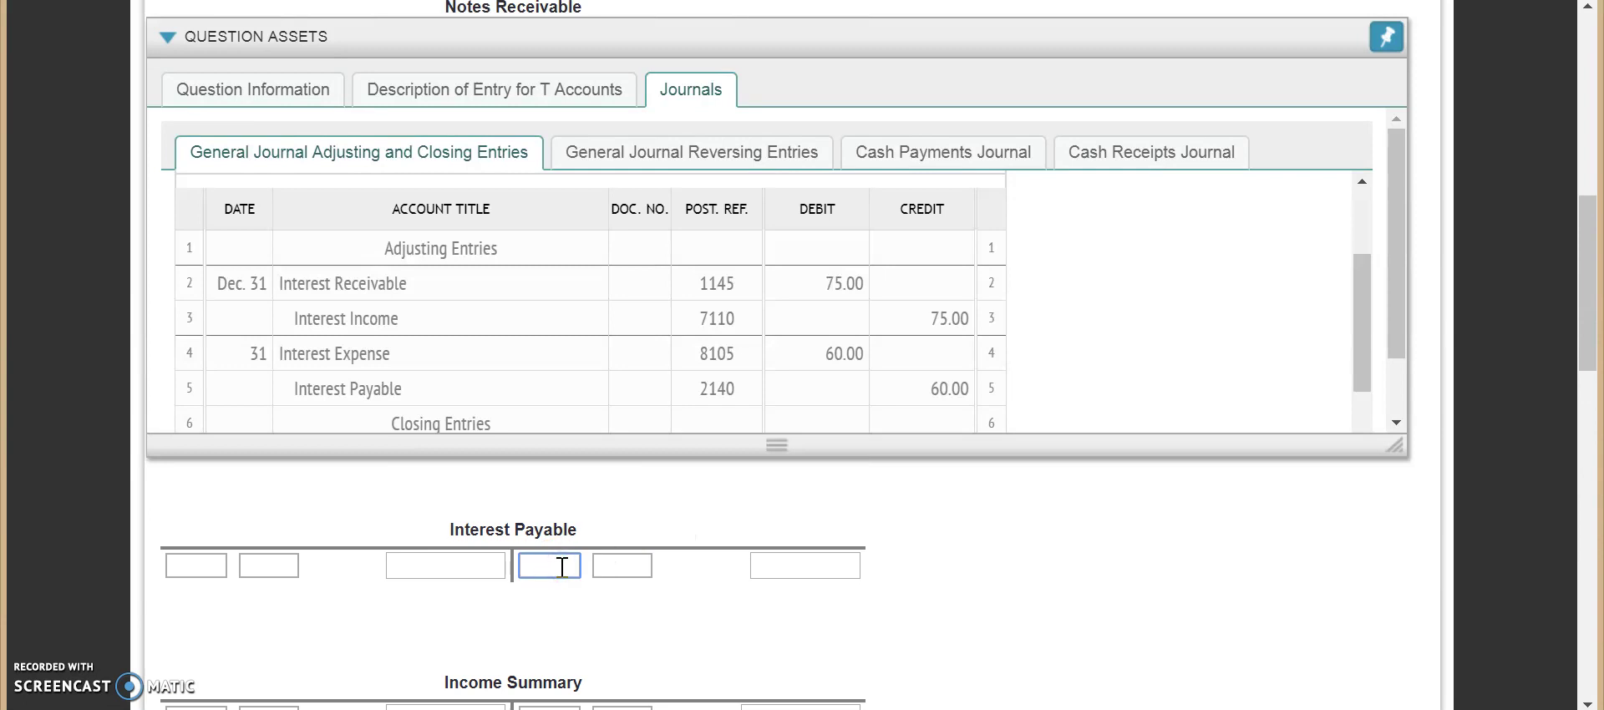
pyautogui.write('Dec. 31')
pyautogui.press('Tab')
pyautogui.write('Ad')
pyautogui.press('Tab')
pyautogui.write('60')
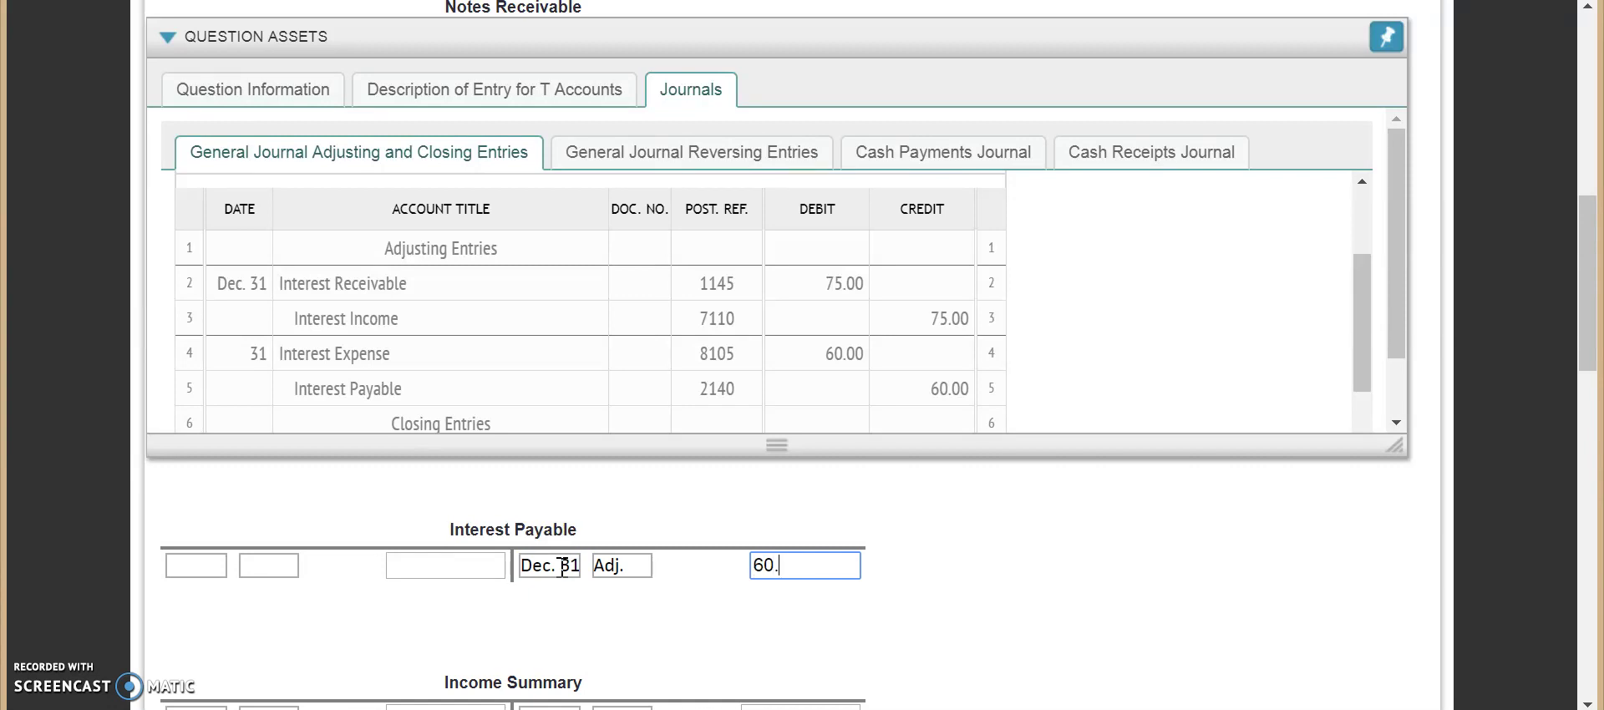
pyautogui.write('.00')
pyautogui.click(917, 582)
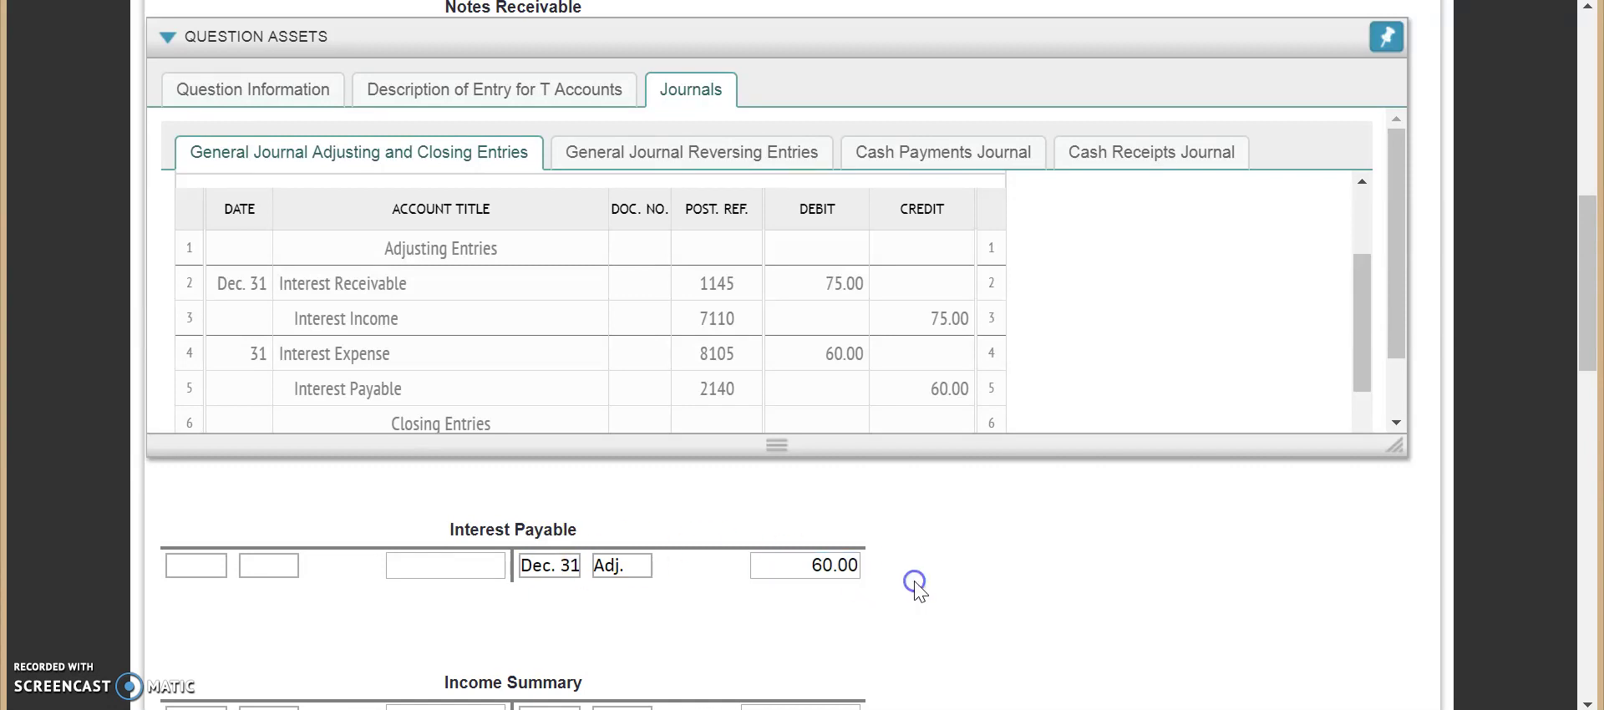
pyautogui.click(932, 536)
# - Review the closing entries in the journal, then return to the Interest Income debit side
pyautogui.scroll(-1, 992, 320)
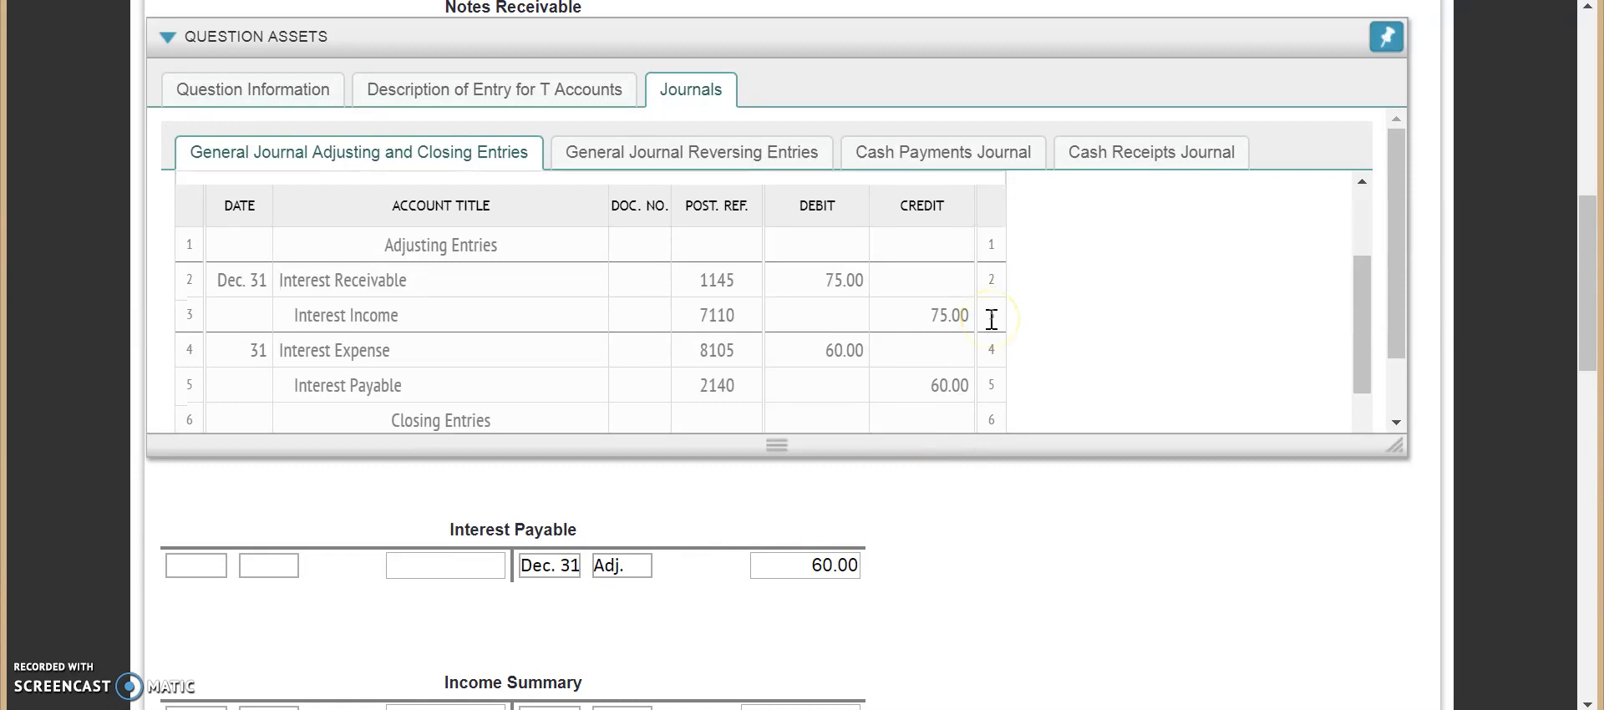
pyautogui.scroll(-4, 991, 320)
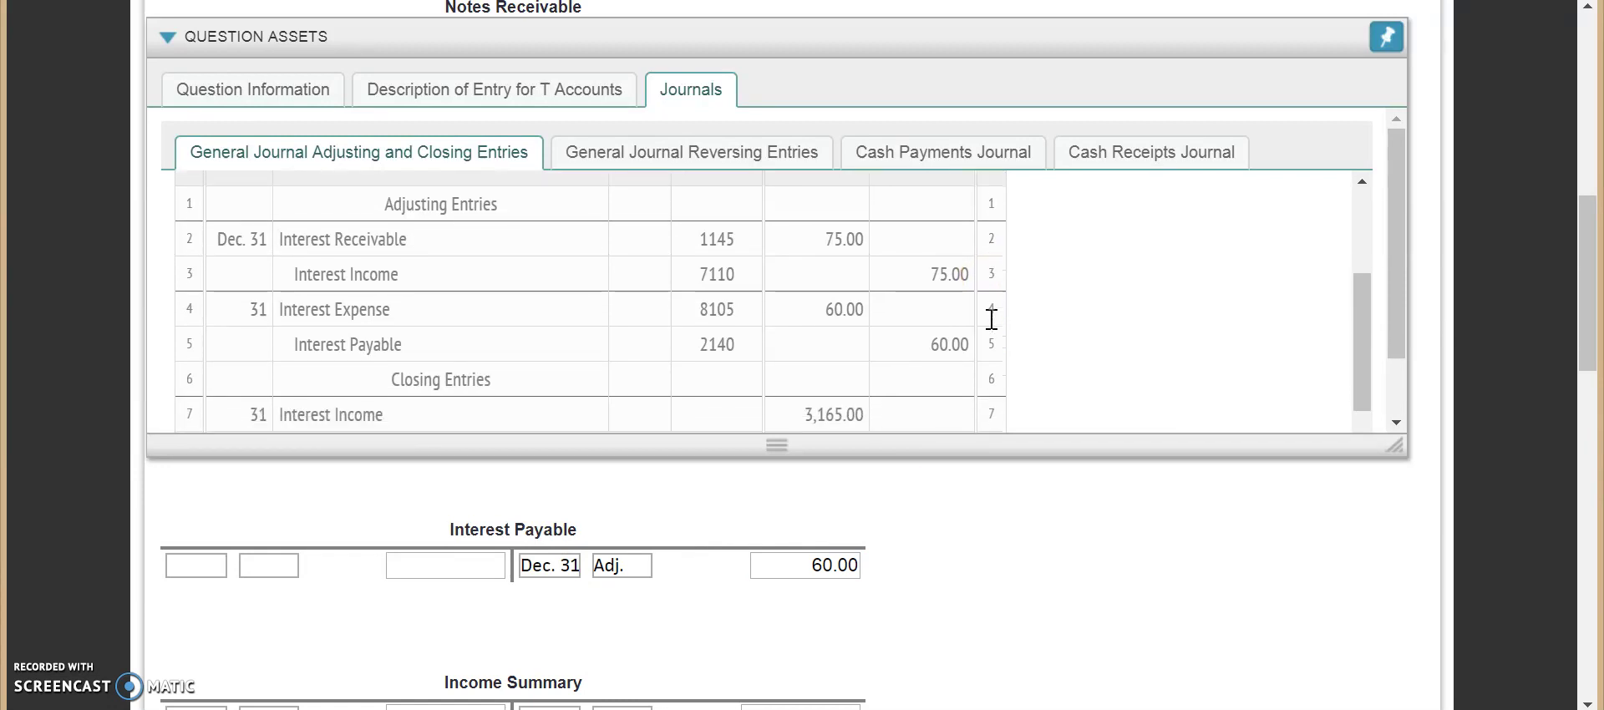
pyautogui.scroll(-3, 992, 320)
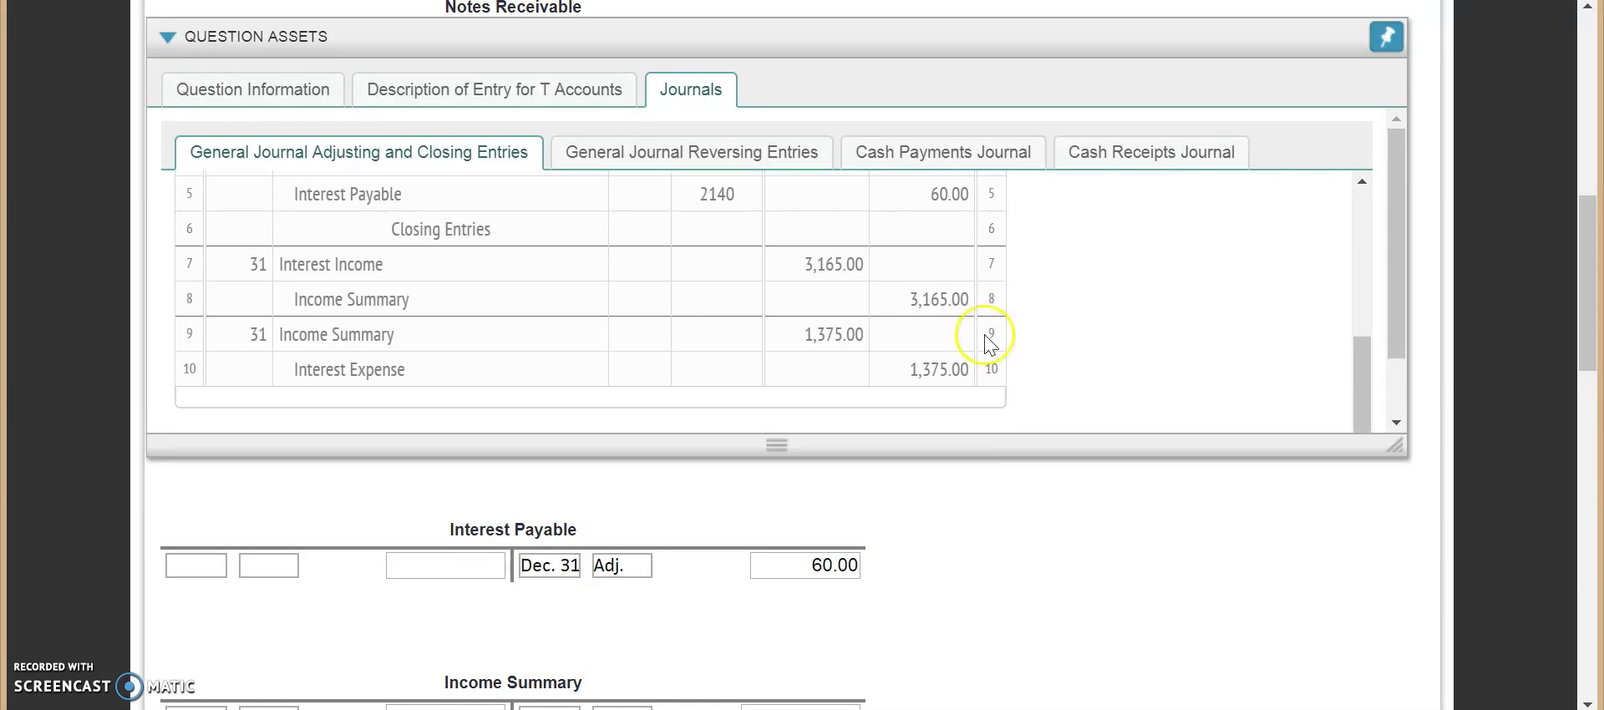
pyautogui.scroll(1, 966, 528)
pyautogui.scroll(4, 967, 528)
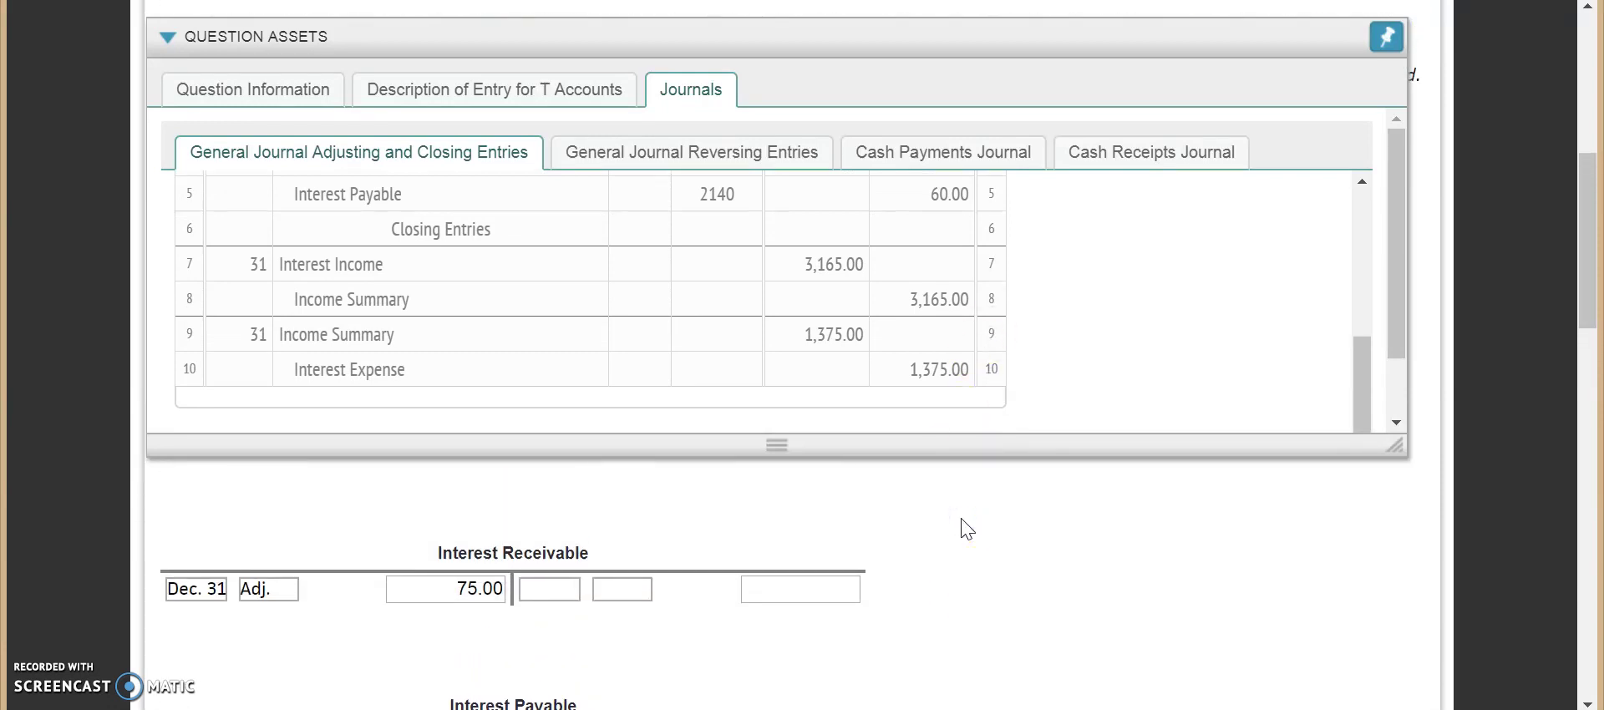
pyautogui.scroll(-10, 967, 528)
pyautogui.scroll(-2, 967, 528)
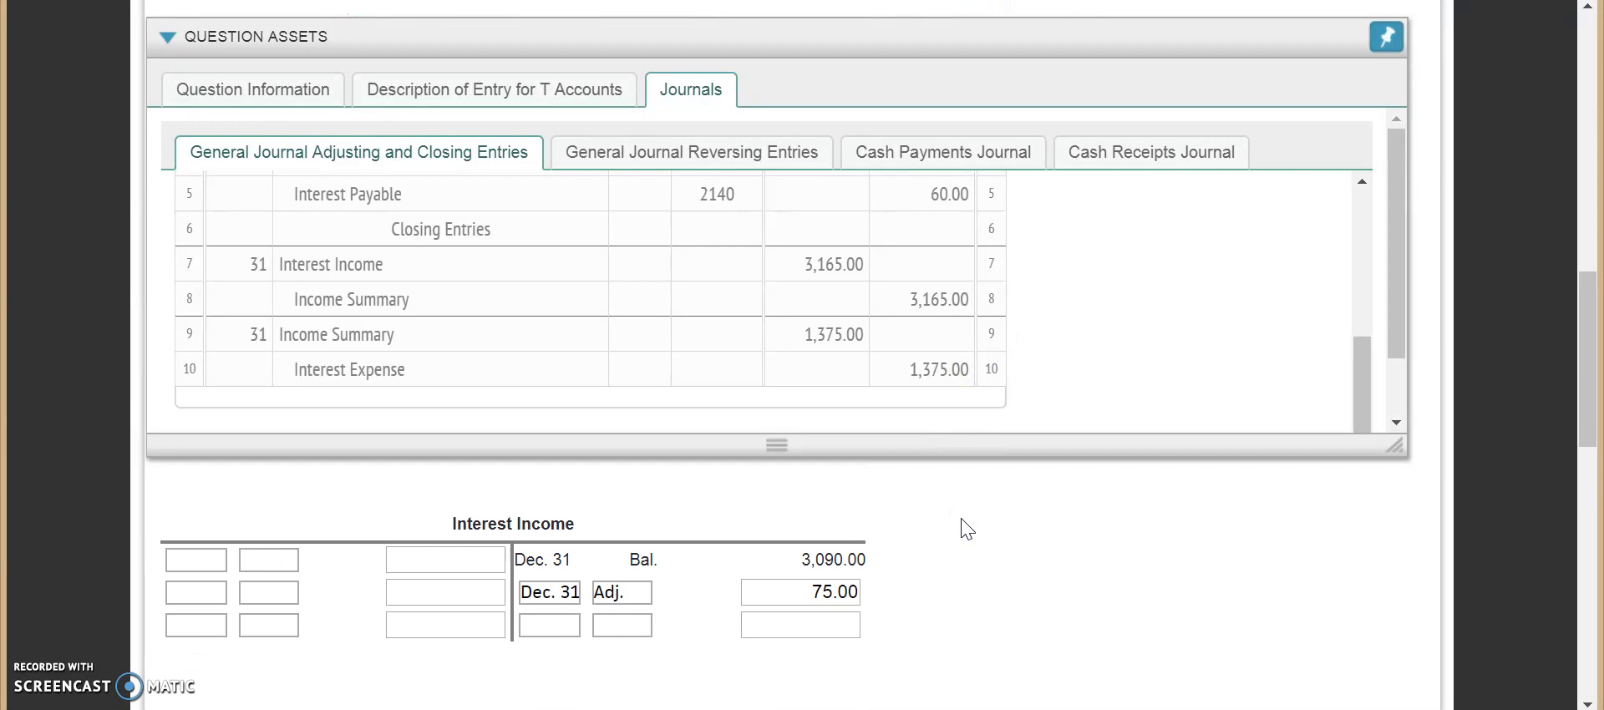
pyautogui.click(951, 526)
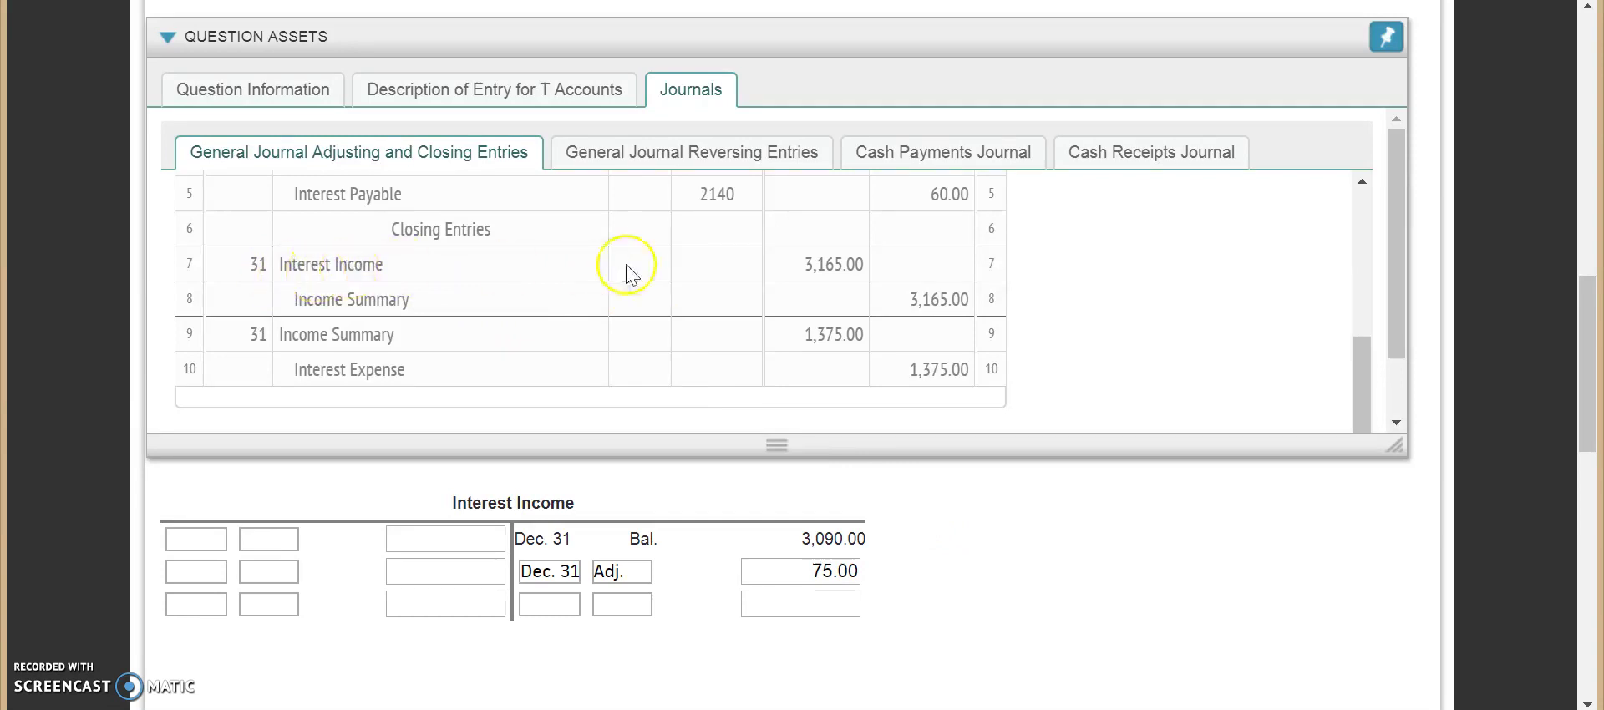
pyautogui.click(222, 542)
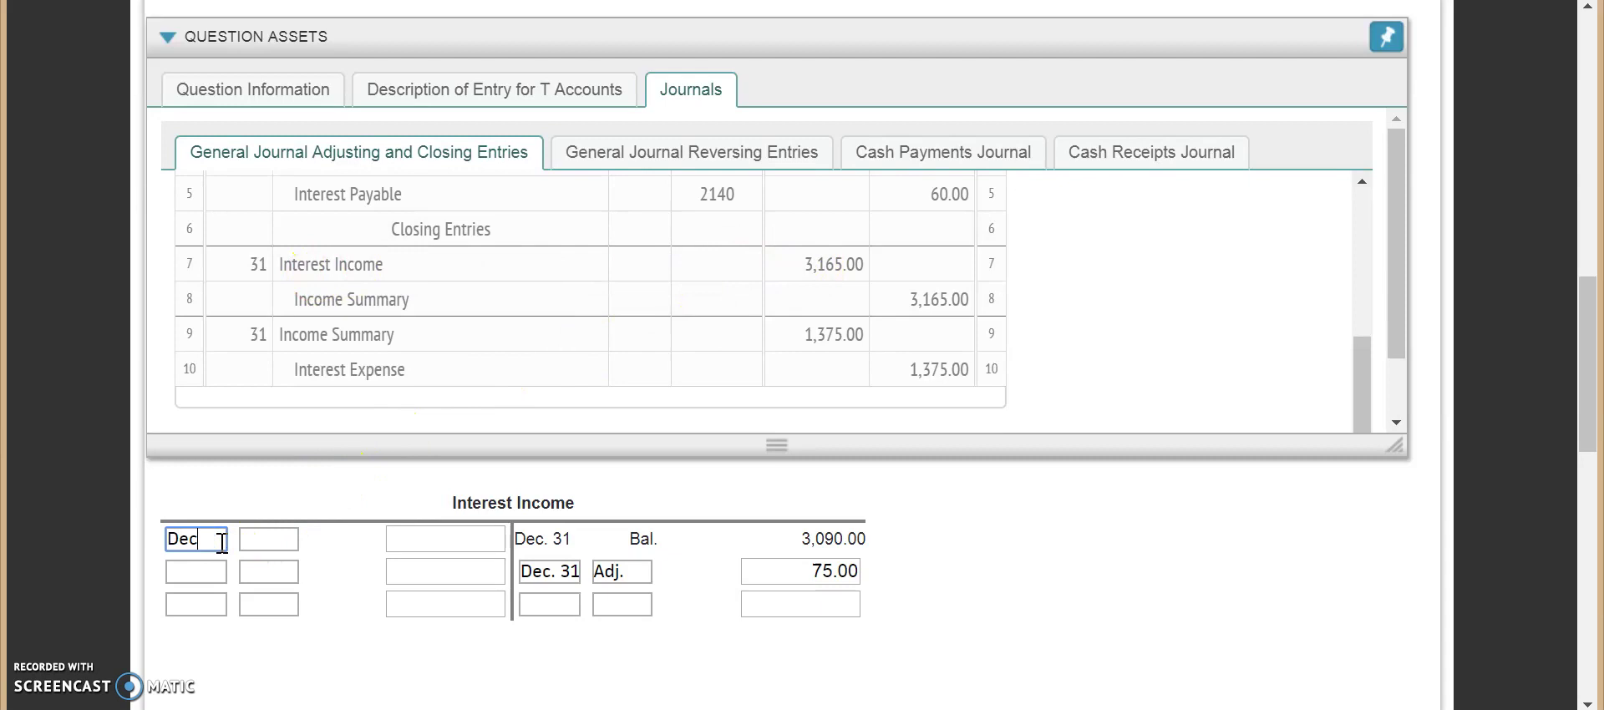
# - Enter a Dec. 31 Closing debit of 3,165.00 in Interest Income
pyautogui.press('Tab')
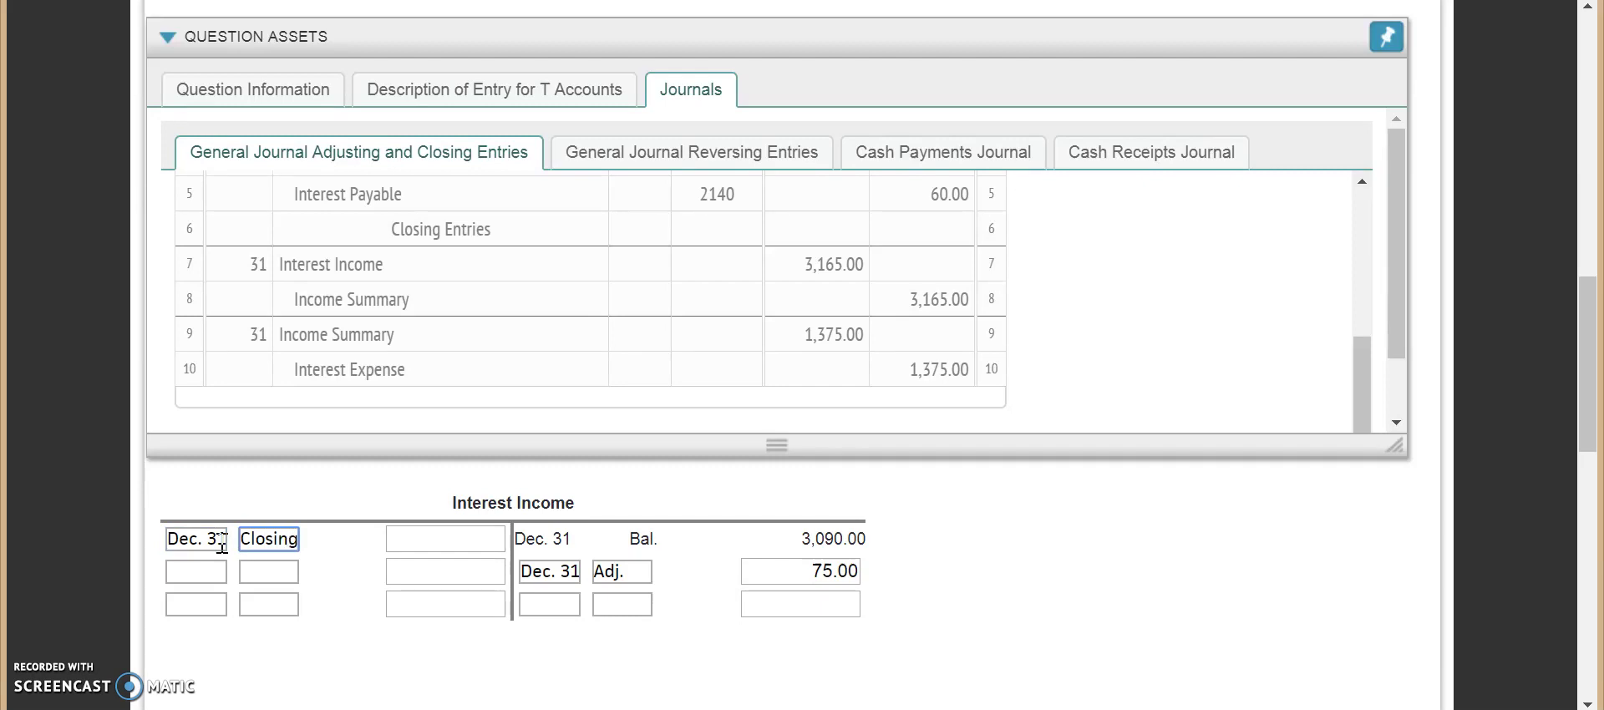
pyautogui.click(435, 540)
pyautogui.write('3,165')
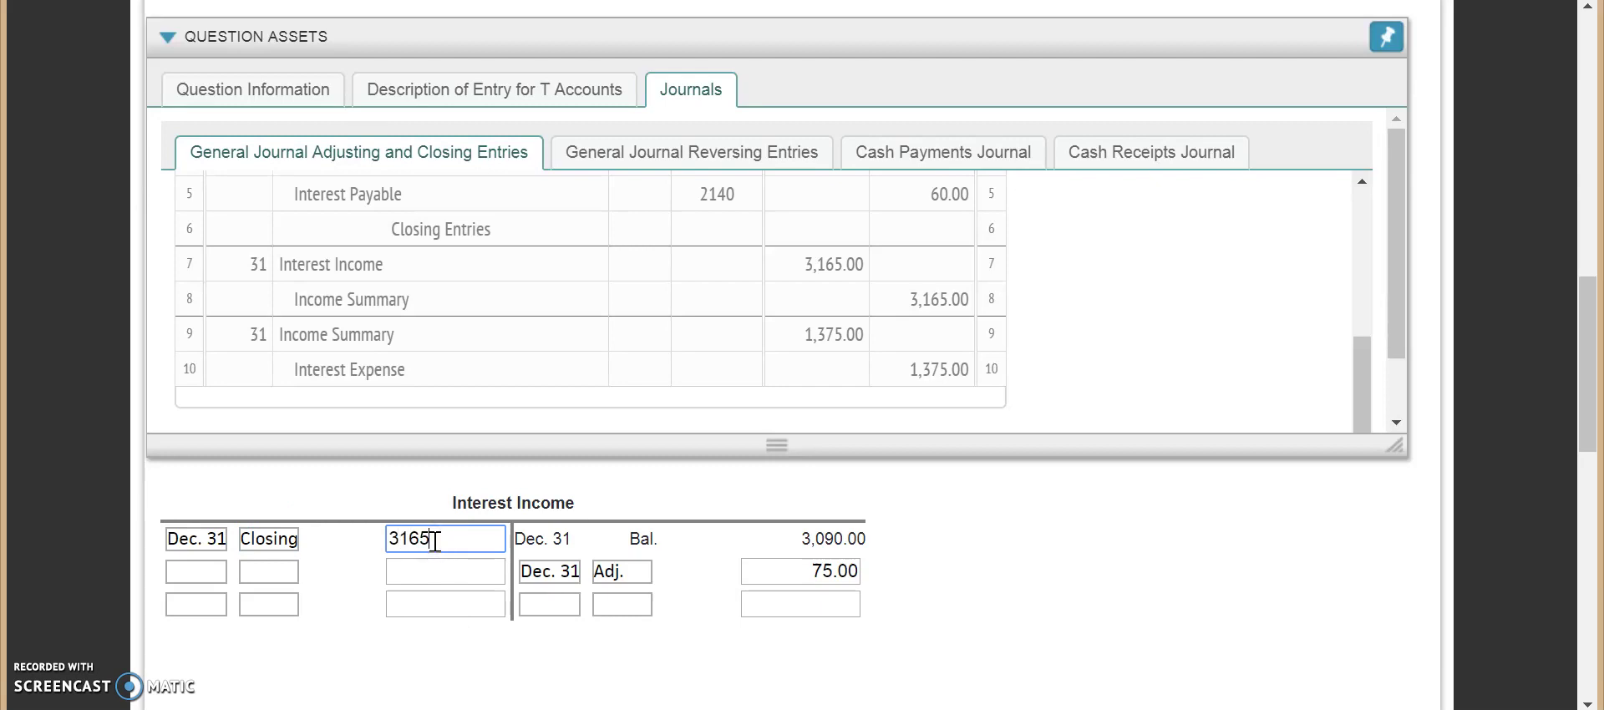
pyautogui.write('.00')
pyautogui.click(712, 635)
pyautogui.click(869, 556)
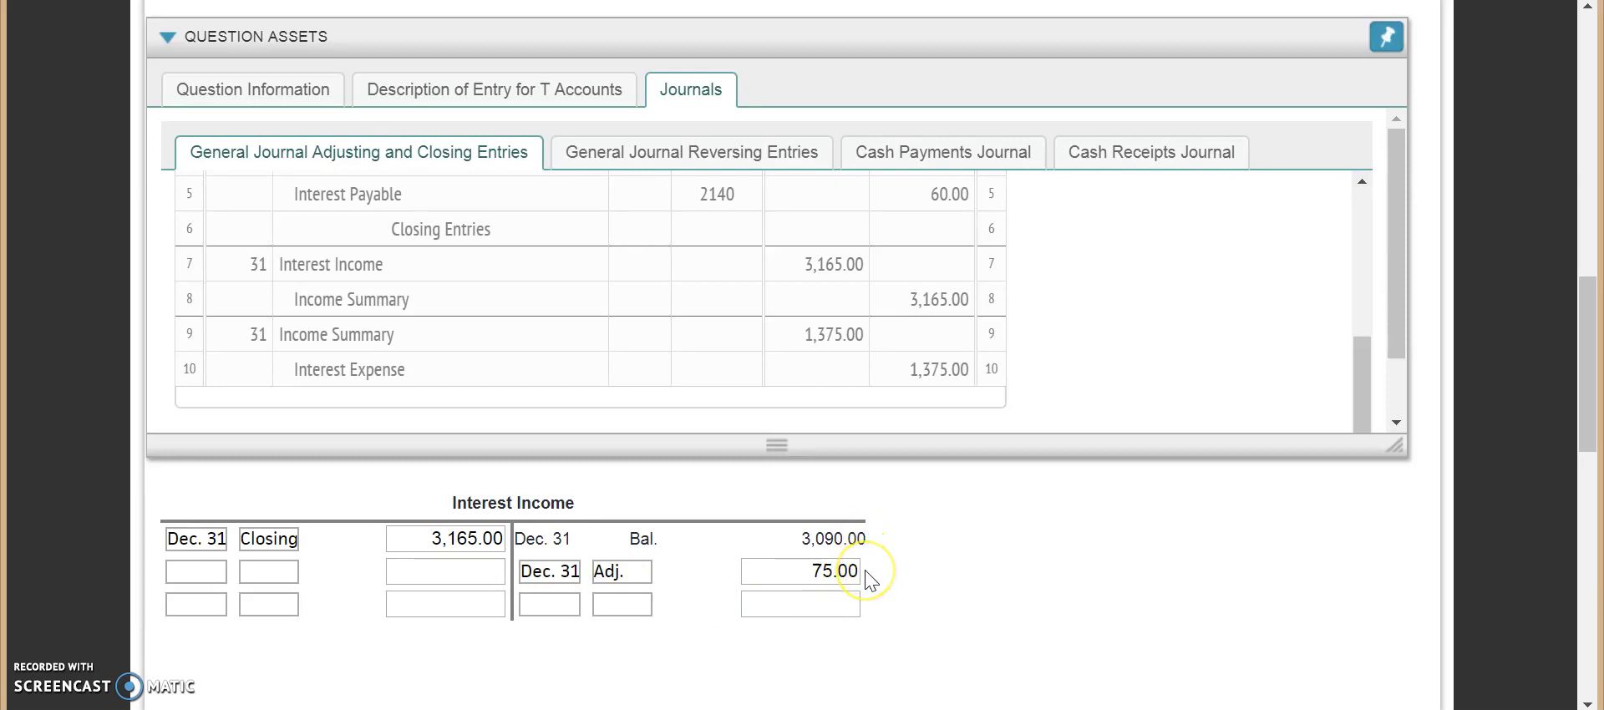
pyautogui.click(497, 535)
# - Post a Dec. 31 Closing credit of 3,165.00 to Income Summary
pyautogui.scroll(2, 863, 565)
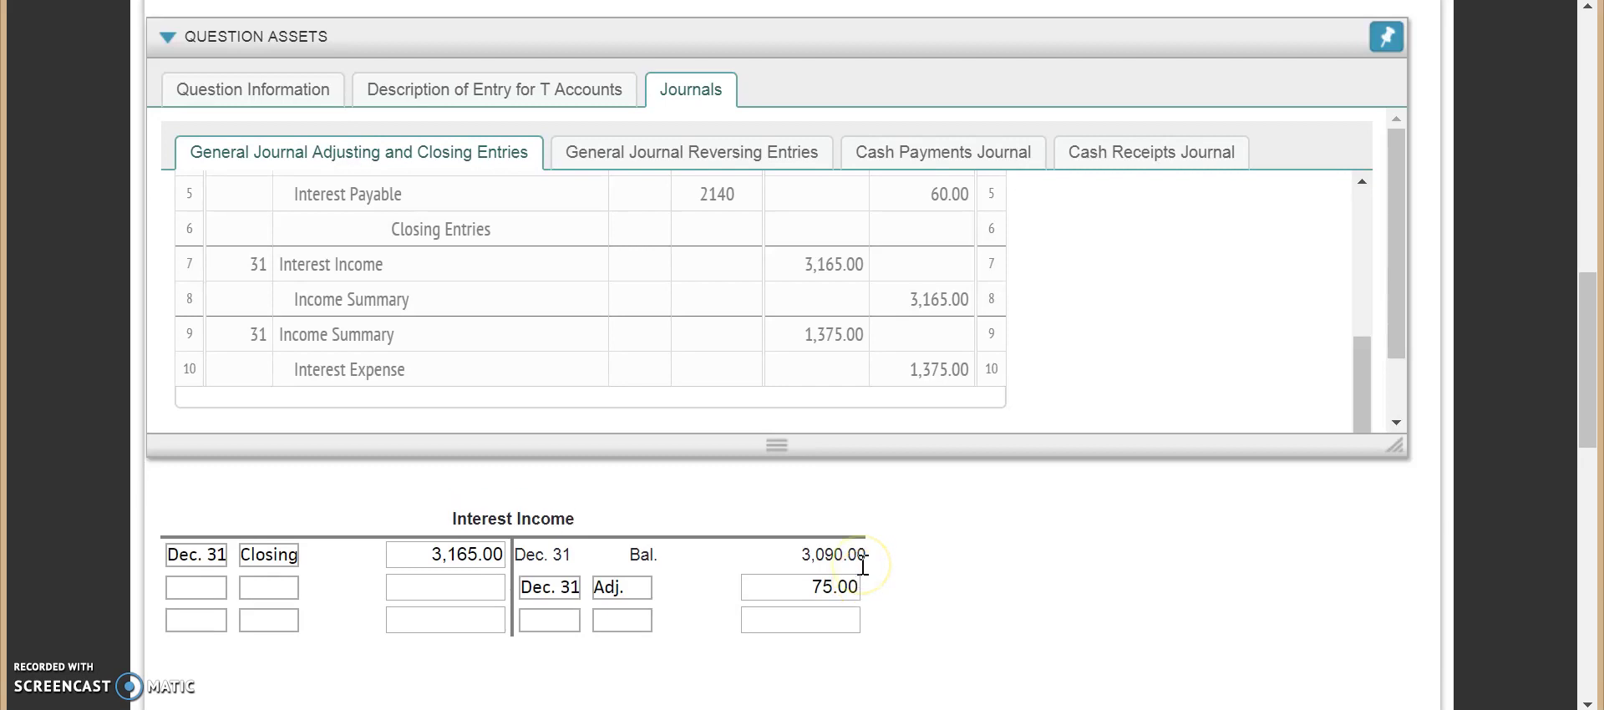
pyautogui.scroll(1, 863, 565)
pyautogui.click(830, 563)
pyautogui.click(756, 562)
pyautogui.click(564, 573)
pyautogui.write('Dec. 31')
pyautogui.press('Tab')
pyautogui.write('Closing')
pyautogui.press('Tab')
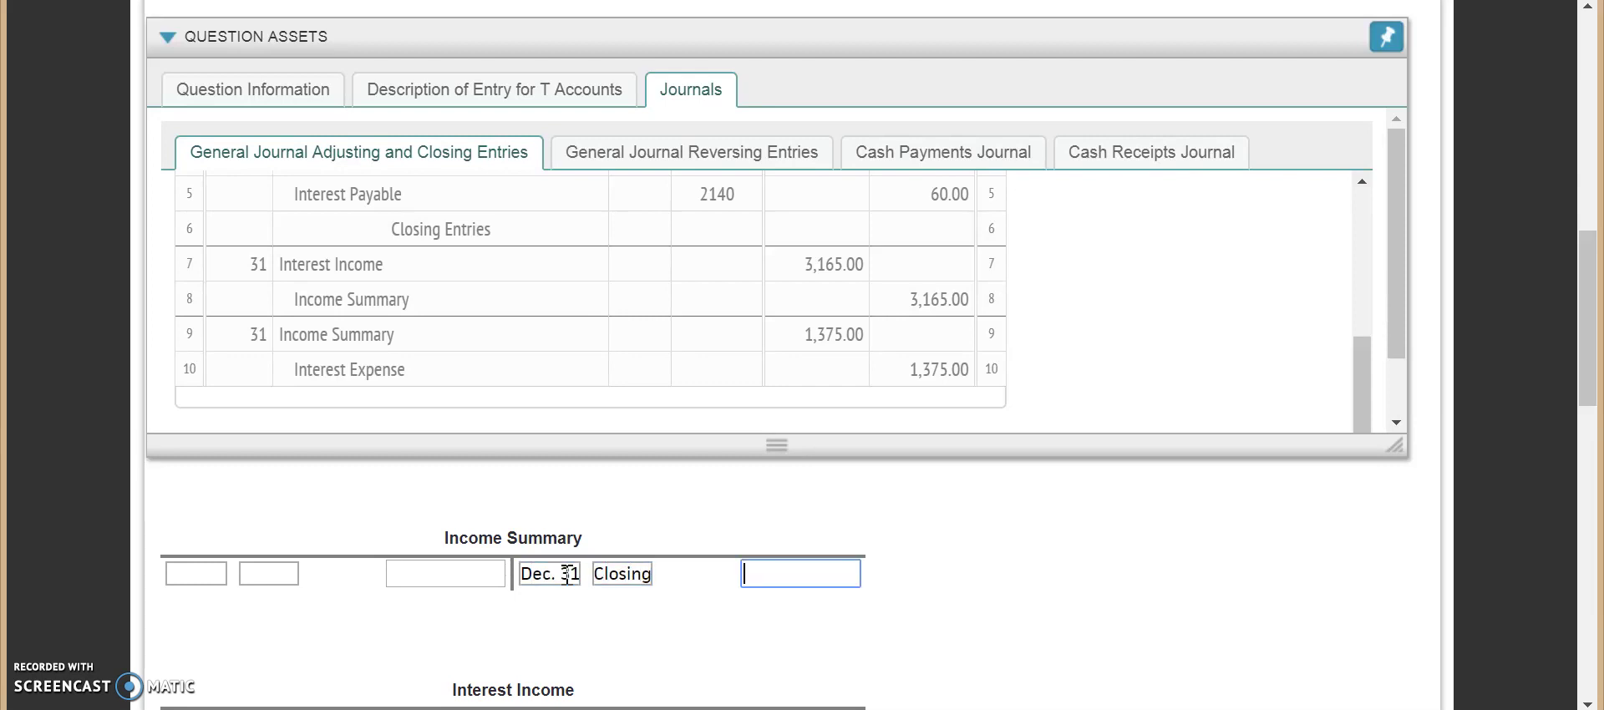
pyautogui.write('3,165.00')
pyautogui.click(974, 602)
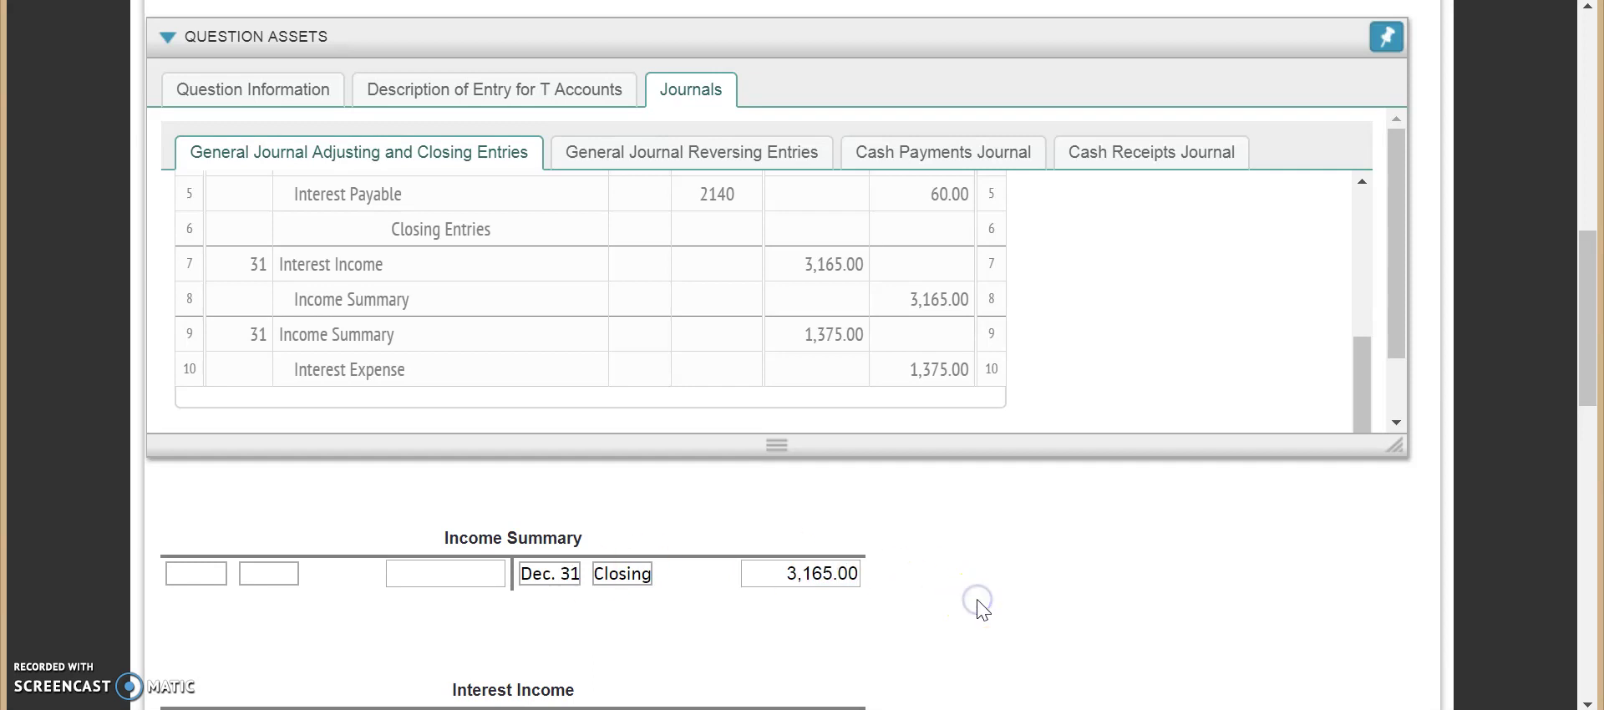
pyautogui.click(921, 564)
# - Post a Dec. 31 Closing debit of 1,375.00 to Income Summary
pyautogui.click(198, 576)
pyautogui.write('Dec. 31')
pyautogui.press('Tab')
pyautogui.write('Closing')
pyautogui.press('Tab')
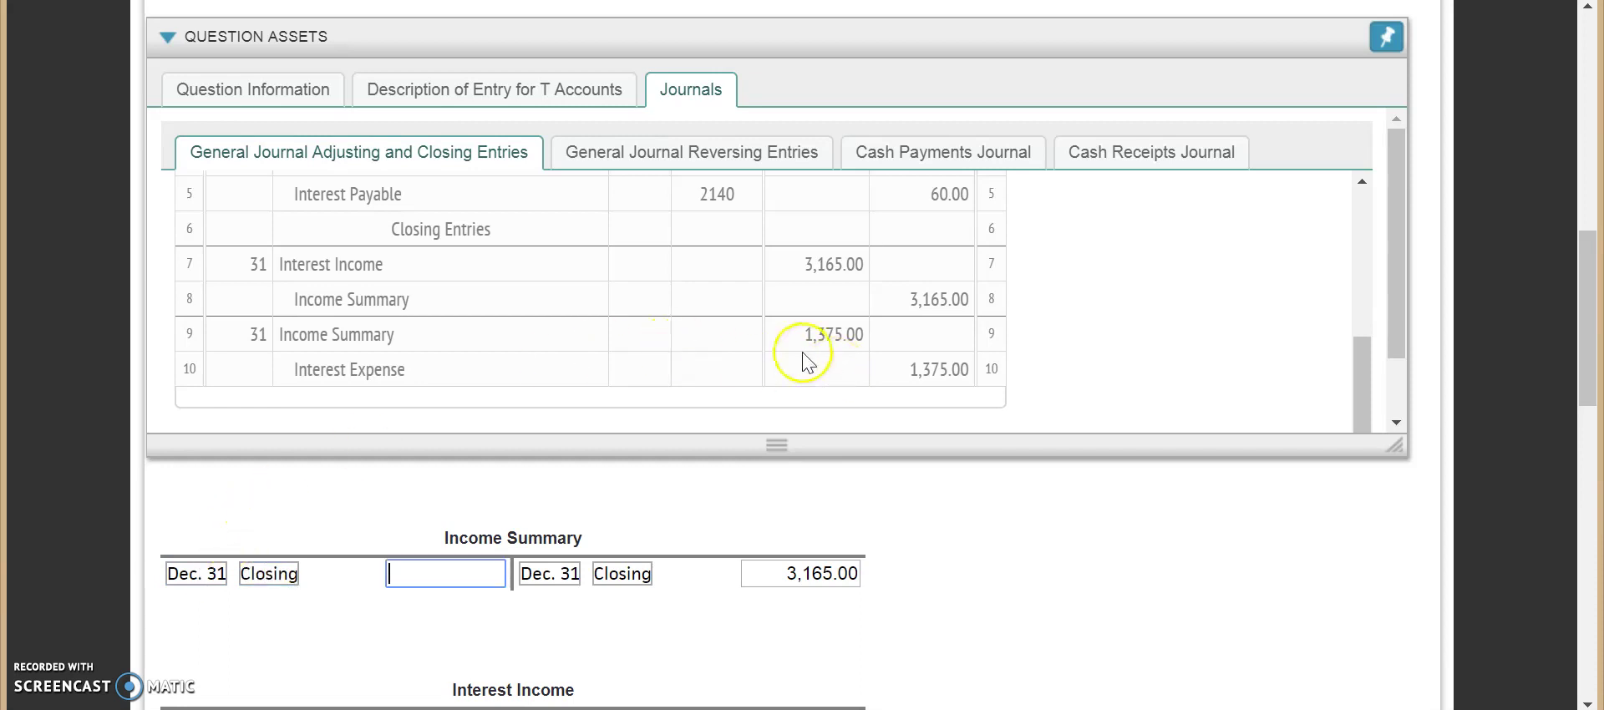
pyautogui.click(466, 581)
pyautogui.write('1,375.00')
pyautogui.click(555, 594)
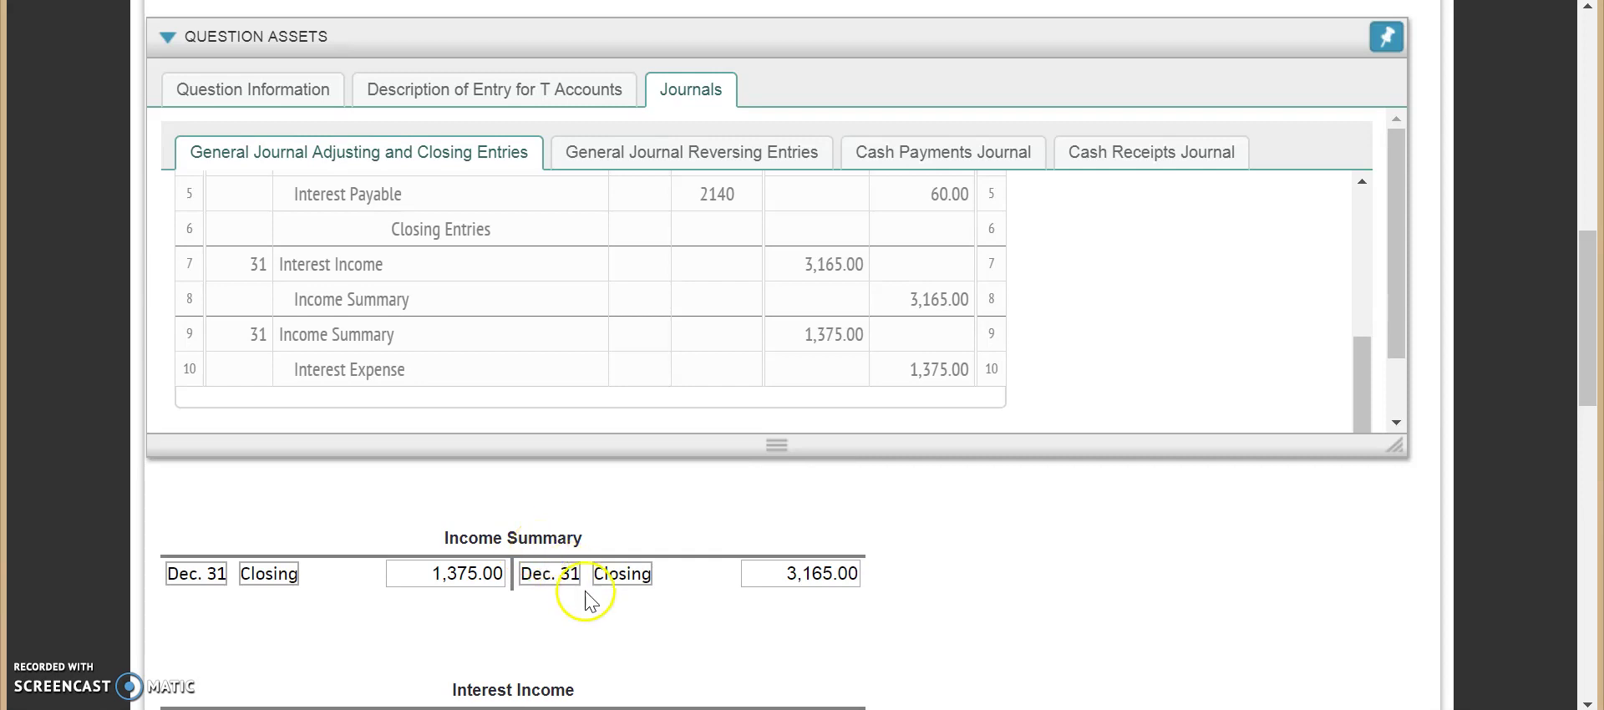
# - Enter Dec. 31, Closing, 1,375.00 on the first Interest Expense credit line
pyautogui.scroll(-5, 606, 607)
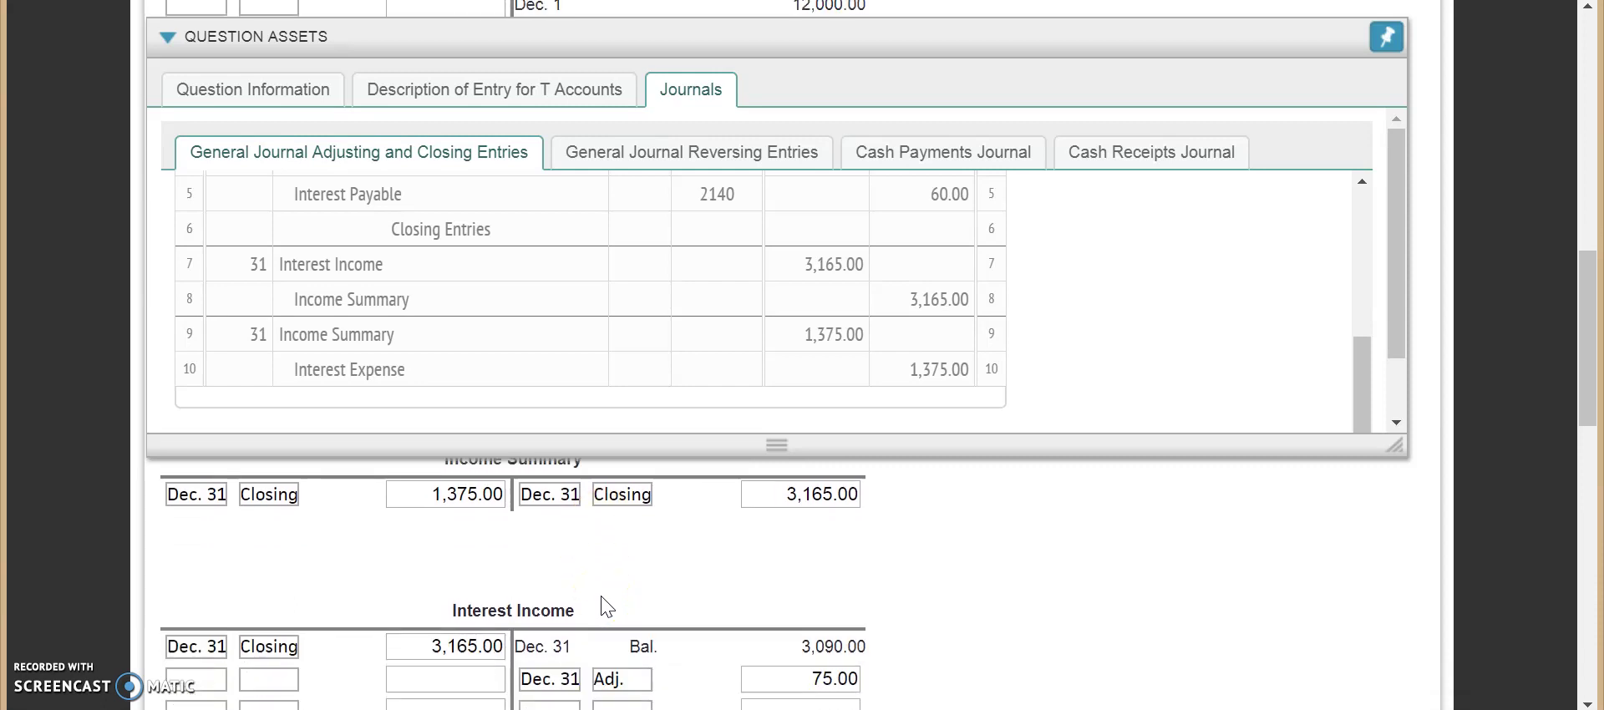
pyautogui.scroll(-1, 606, 608)
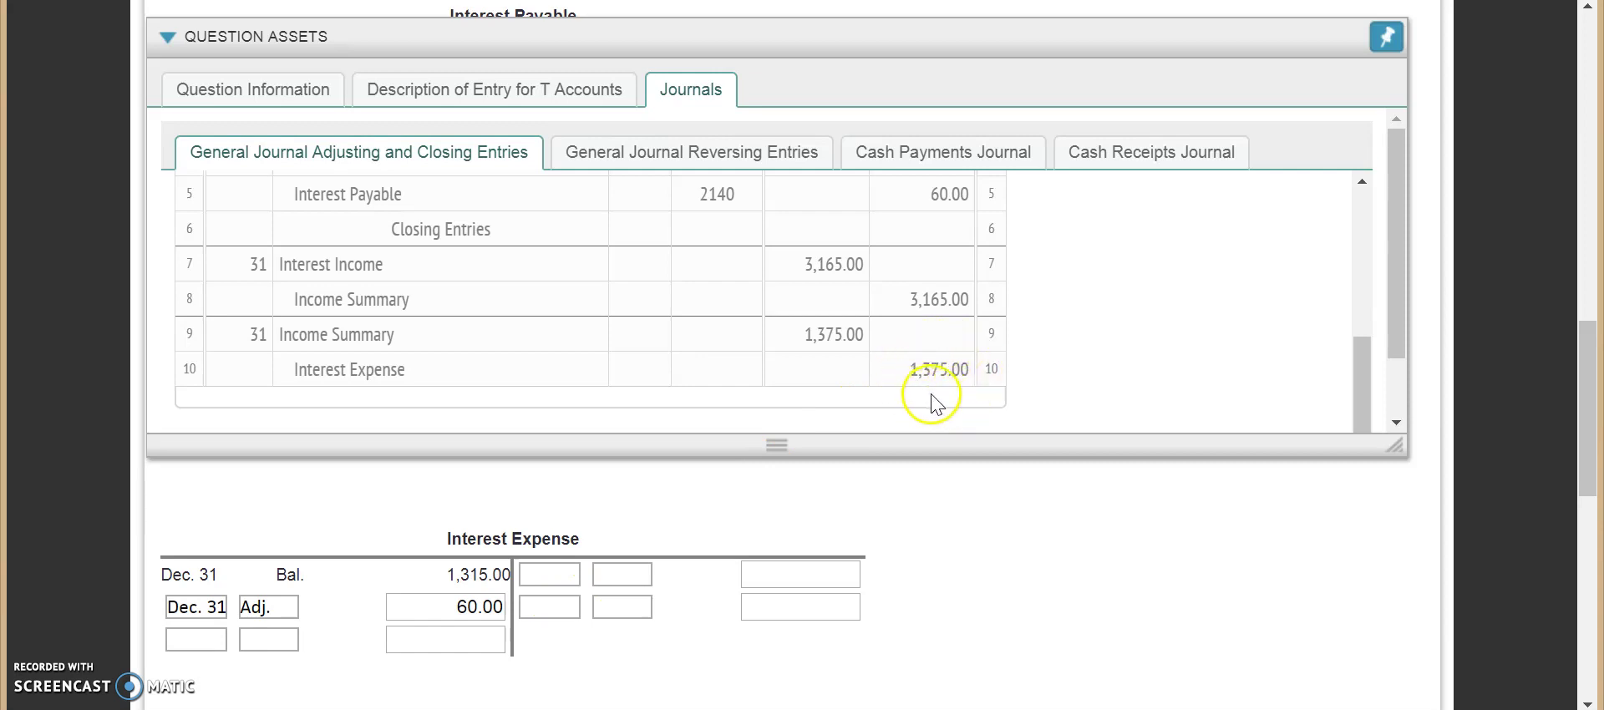
pyautogui.click(573, 574)
pyautogui.write('Dec. 31')
pyautogui.press('Tab')
pyautogui.write('Closing')
pyautogui.press('Tab')
pyautogui.write('1375')
pyautogui.click(673, 675)
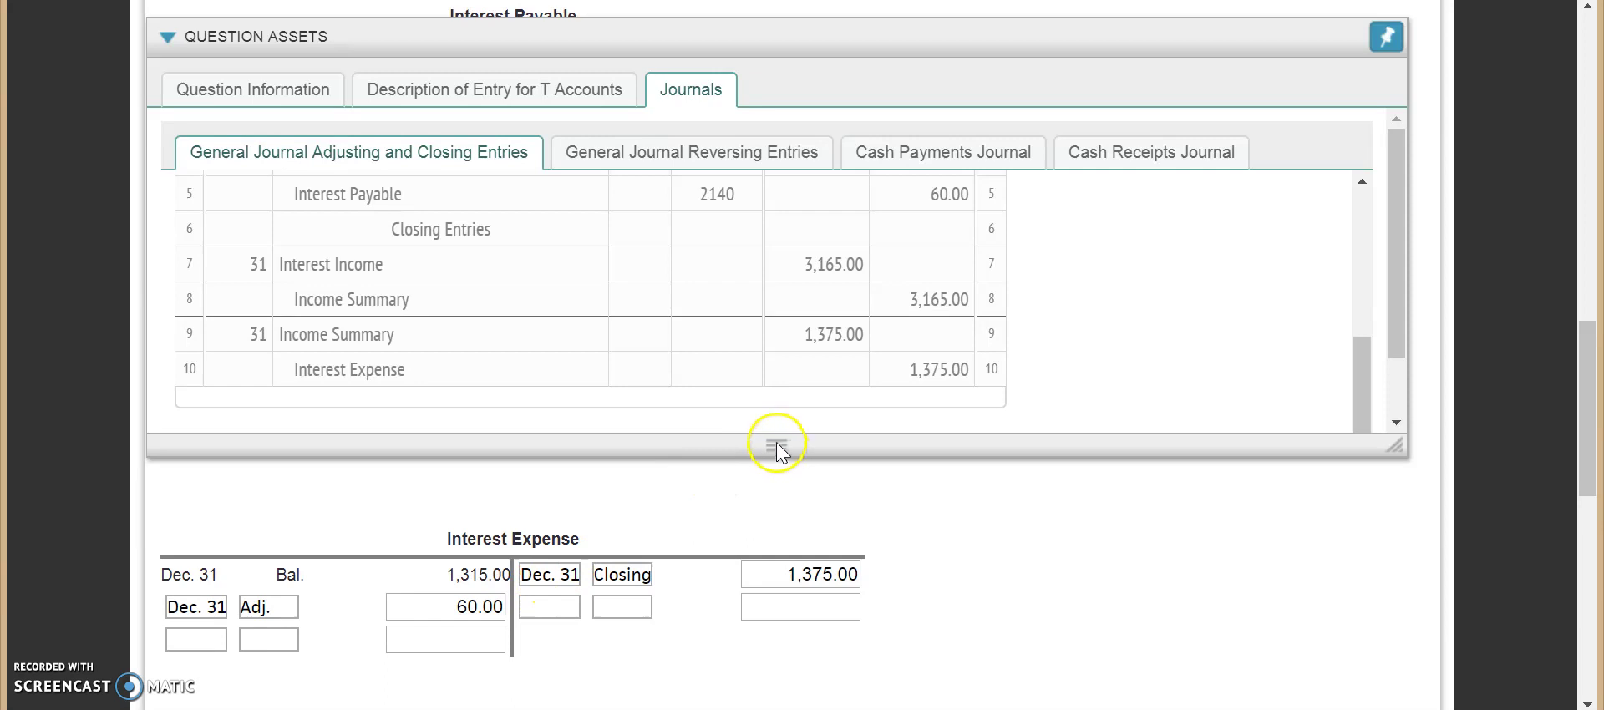
# - Using the Reversing Entries journal, enter a Jan. 1 Rev. debit of 75.00 in Interest Income
pyautogui.click(702, 159)
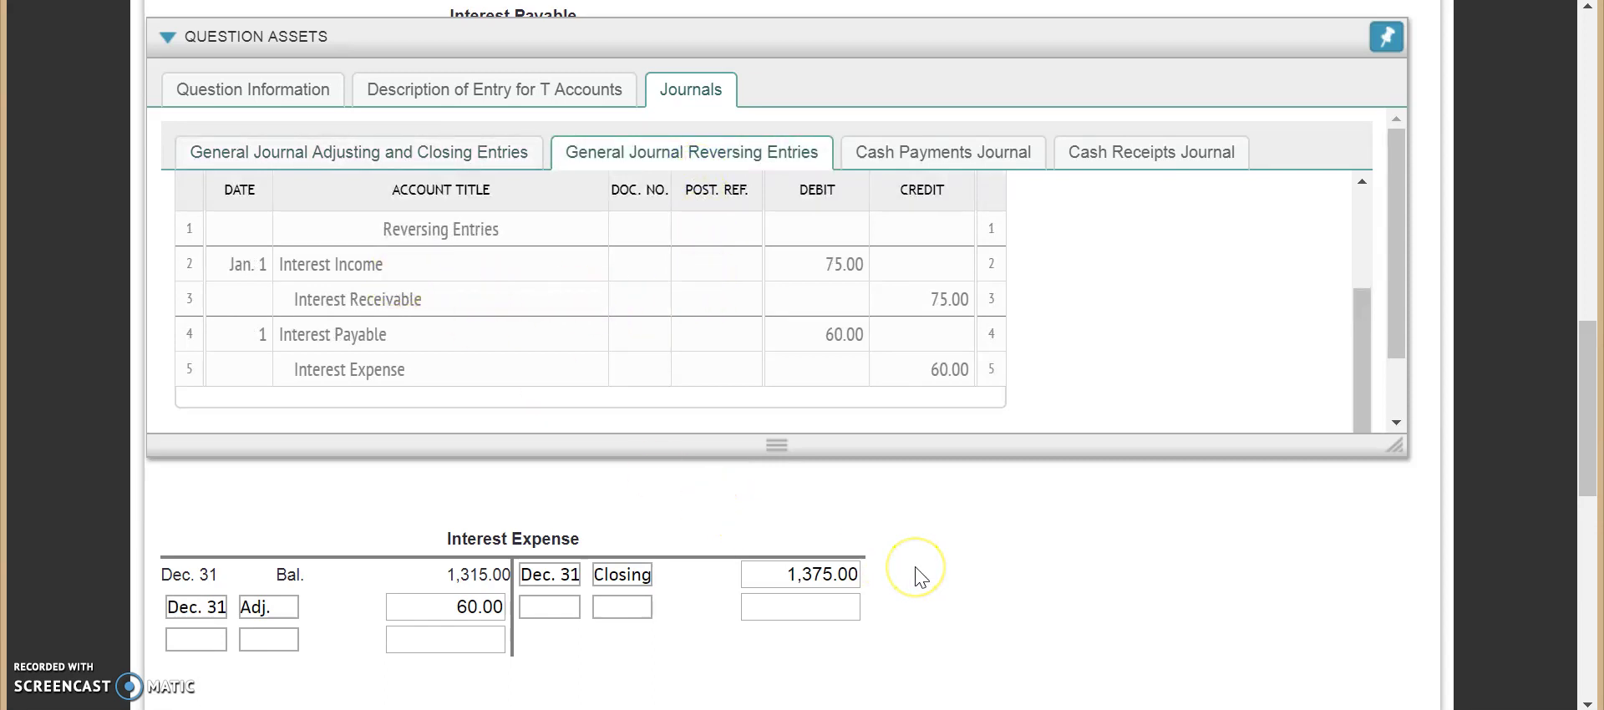
pyautogui.scroll(2, 919, 576)
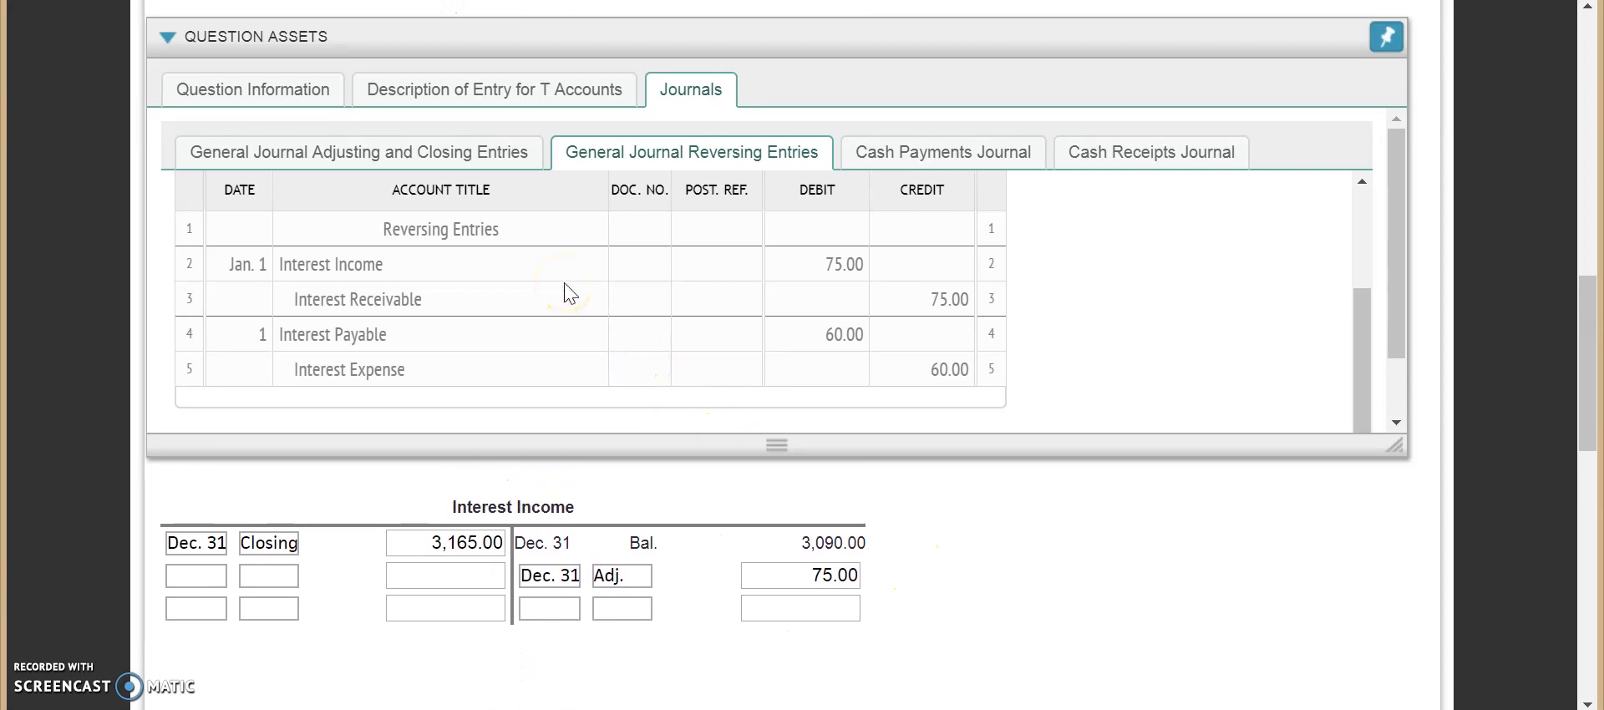
pyautogui.click(208, 575)
pyautogui.write('Jan.')
pyautogui.press('Tab')
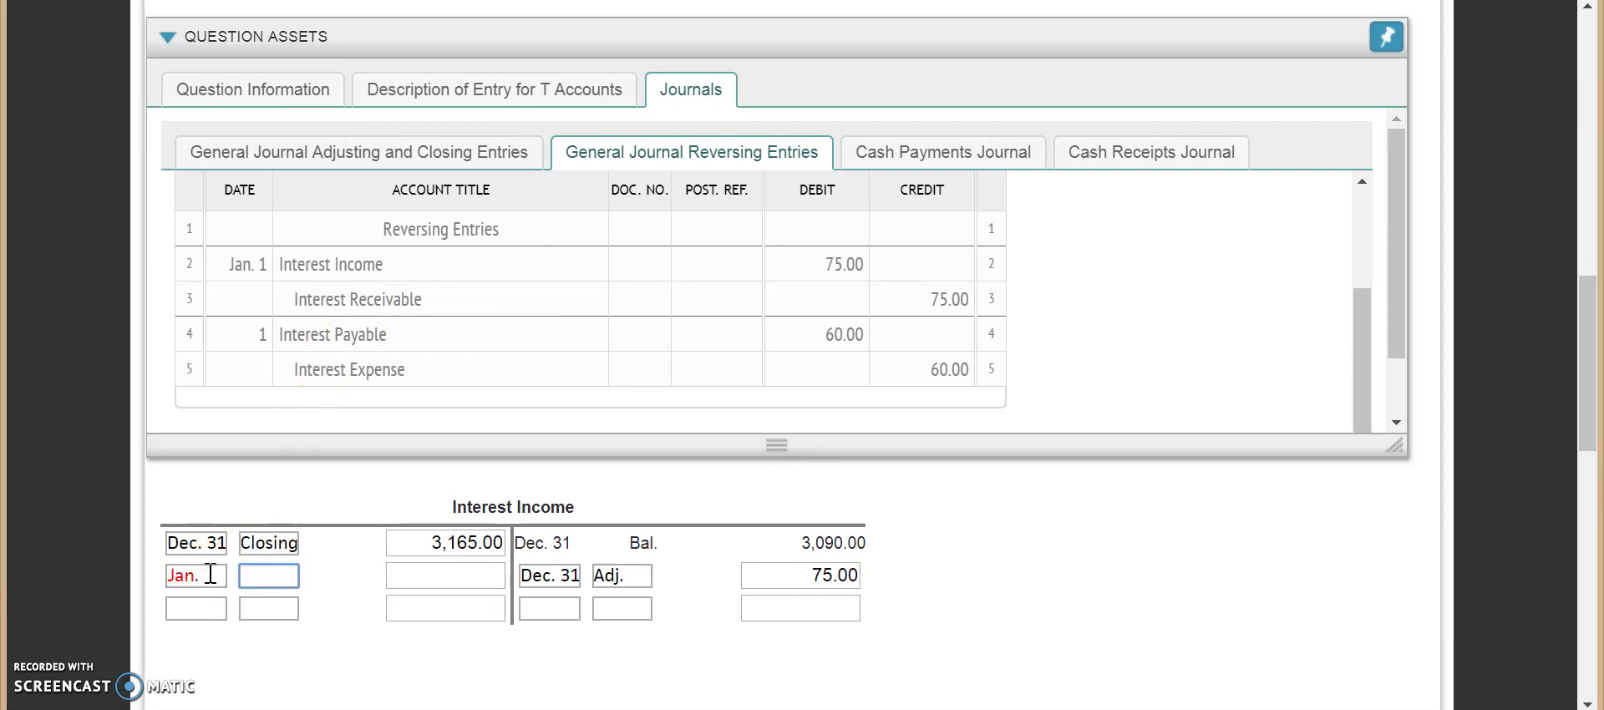
pyautogui.click(212, 574)
pyautogui.write('1')
pyautogui.press('Tab')
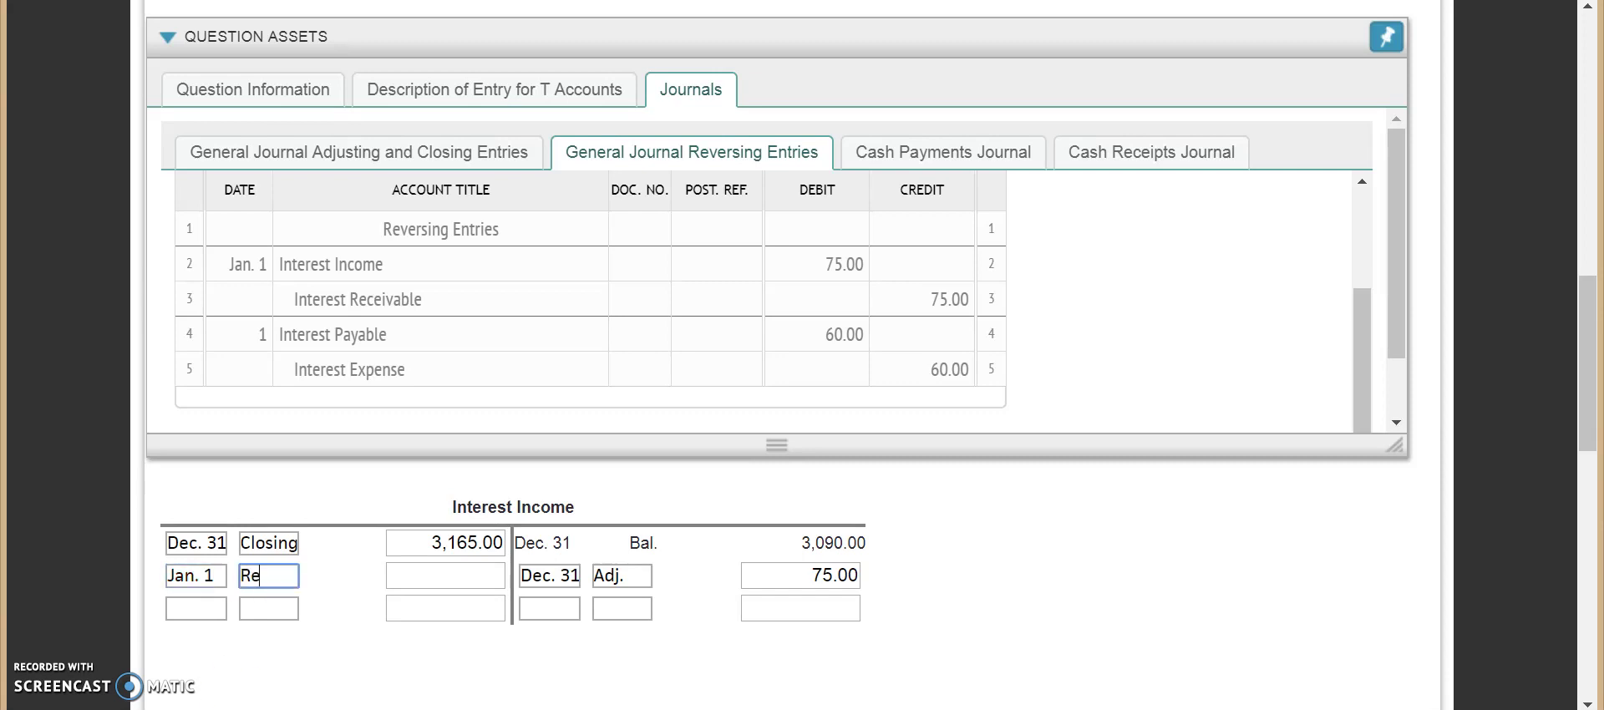
pyautogui.press('Tab')
pyautogui.write('75.00')
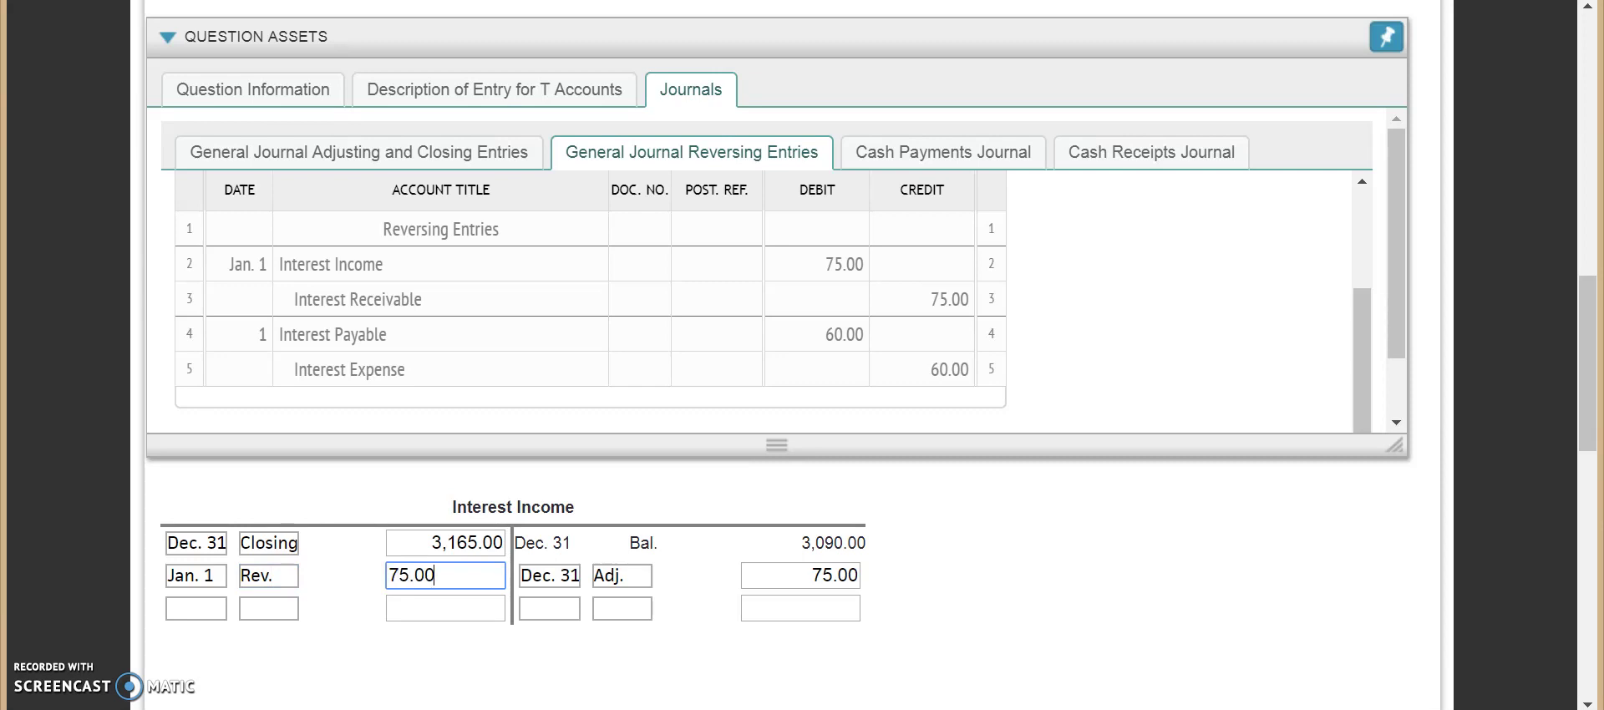
pyautogui.click(284, 699)
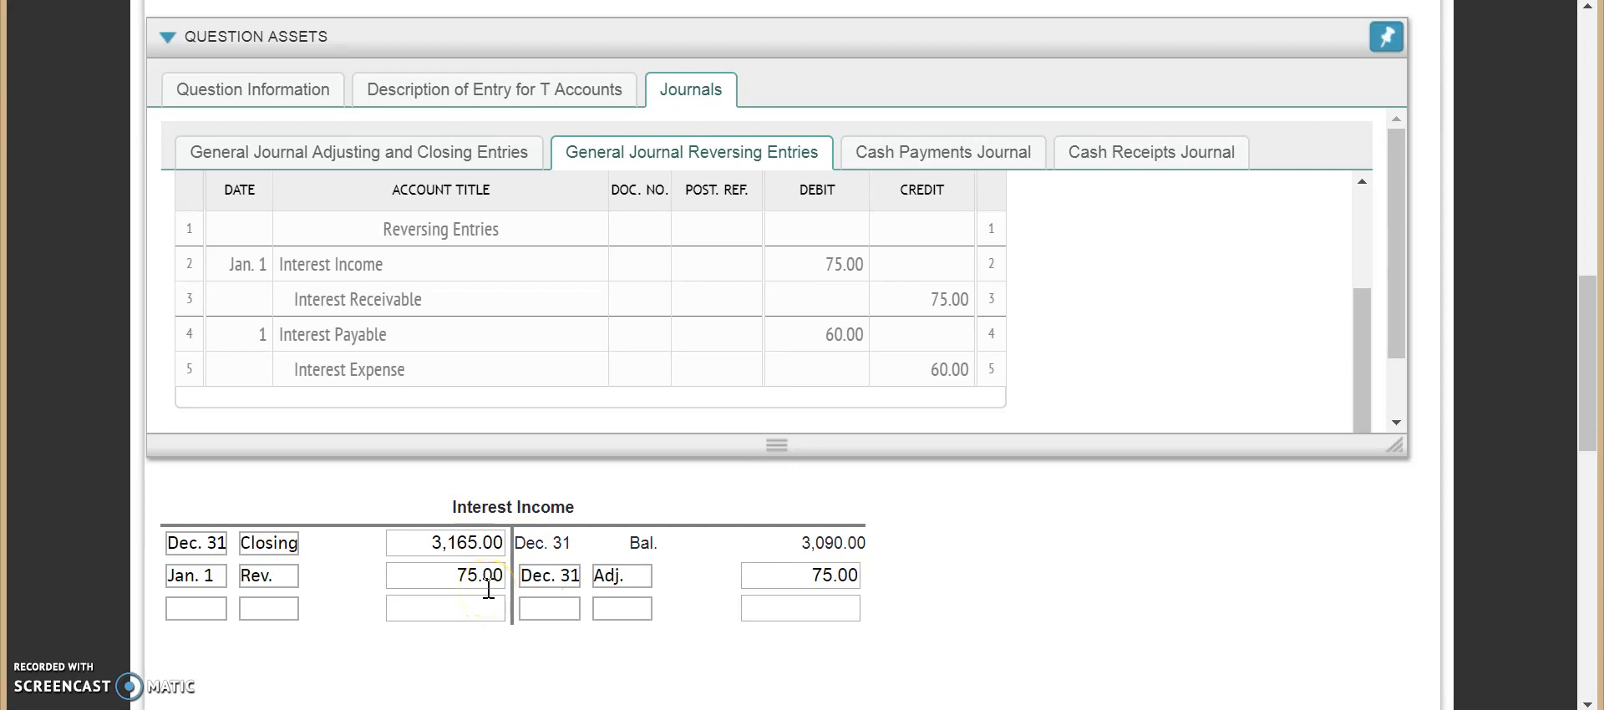
# - Enter a Jan. 1 'Rev.' credit of 75.00 in the Interest Receivable T account
pyautogui.scroll(5, 960, 575)
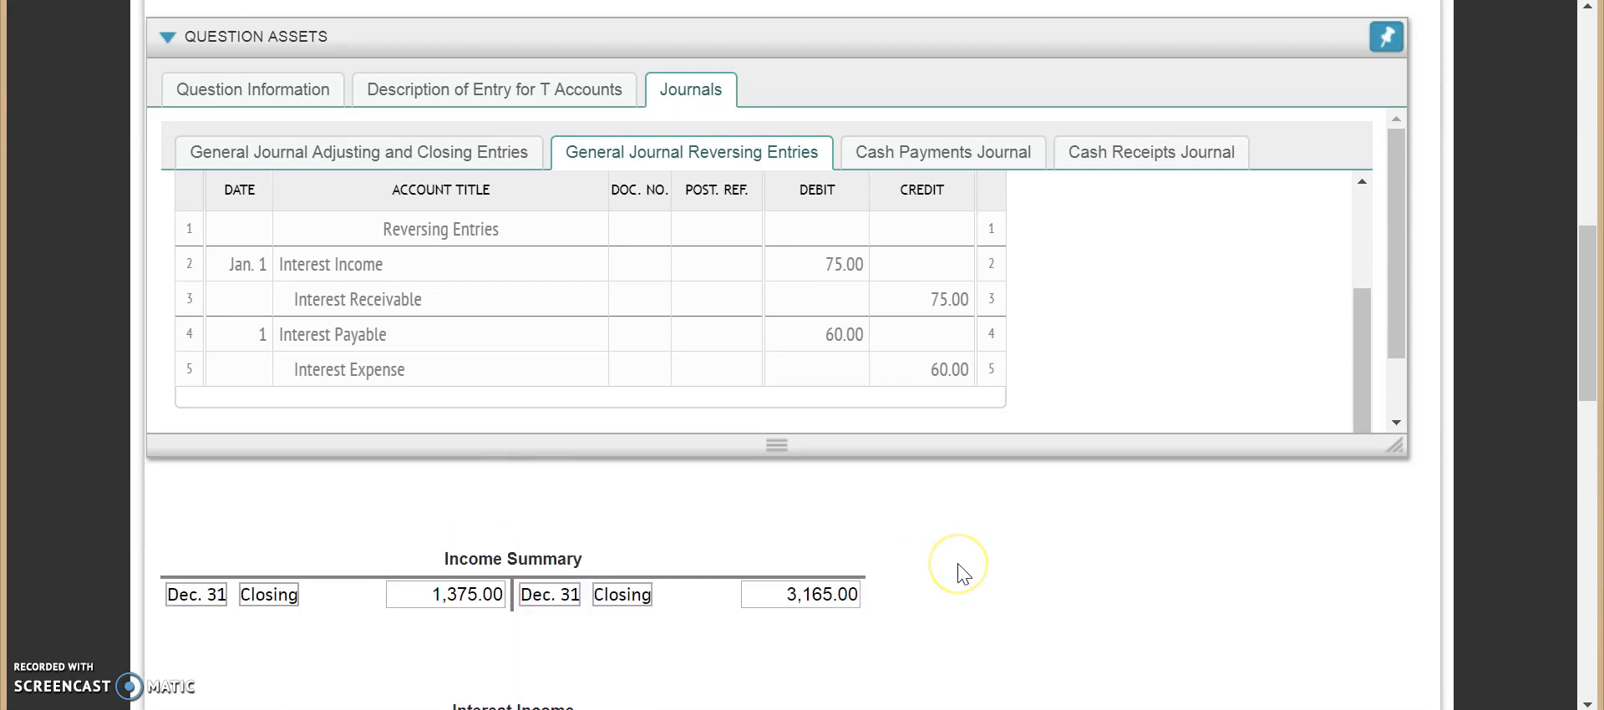
pyautogui.scroll(2, 960, 575)
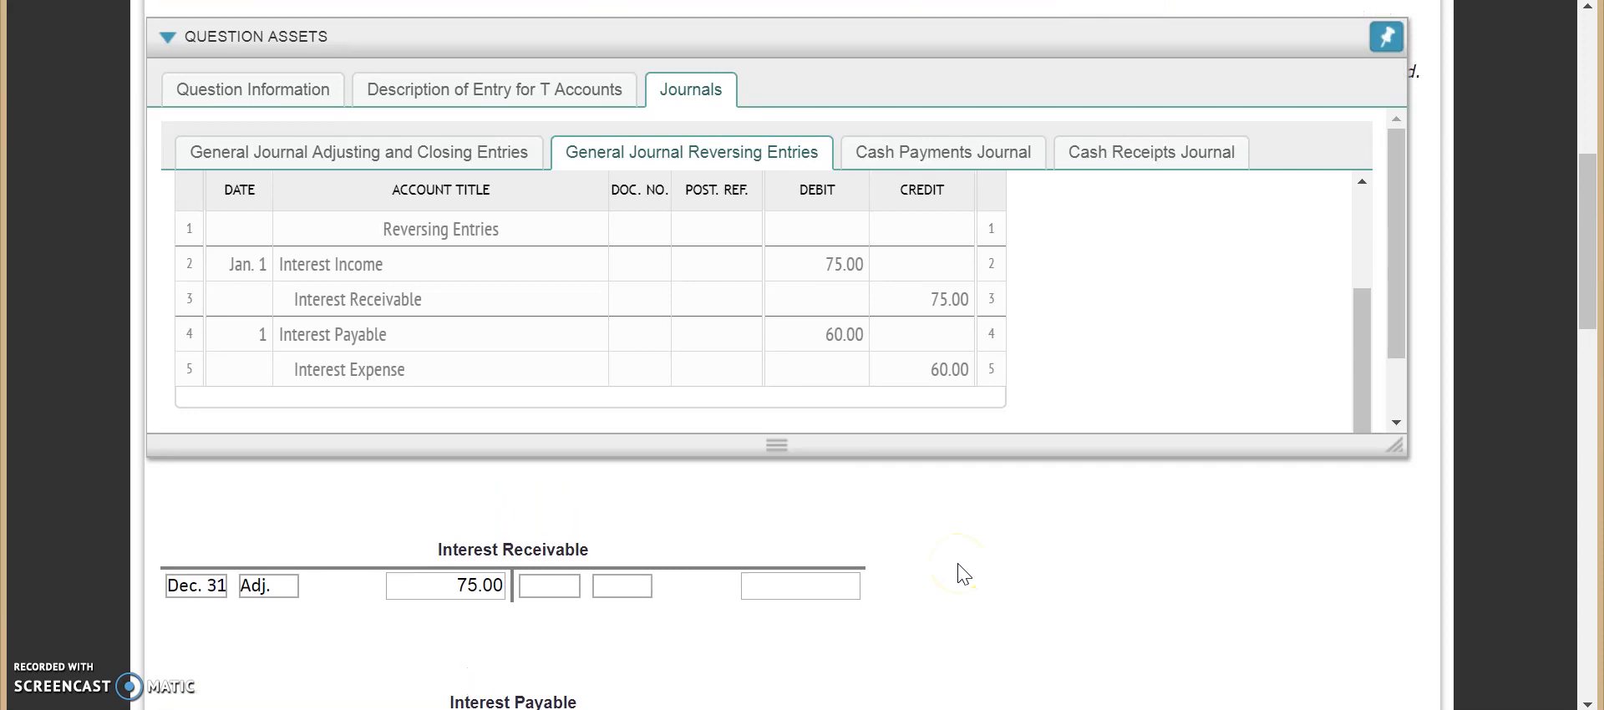
pyautogui.click(564, 585)
pyautogui.press('Tab')
pyautogui.write('Rev.')
pyautogui.press('Tab')
pyautogui.write('75.00')
pyautogui.click(735, 591)
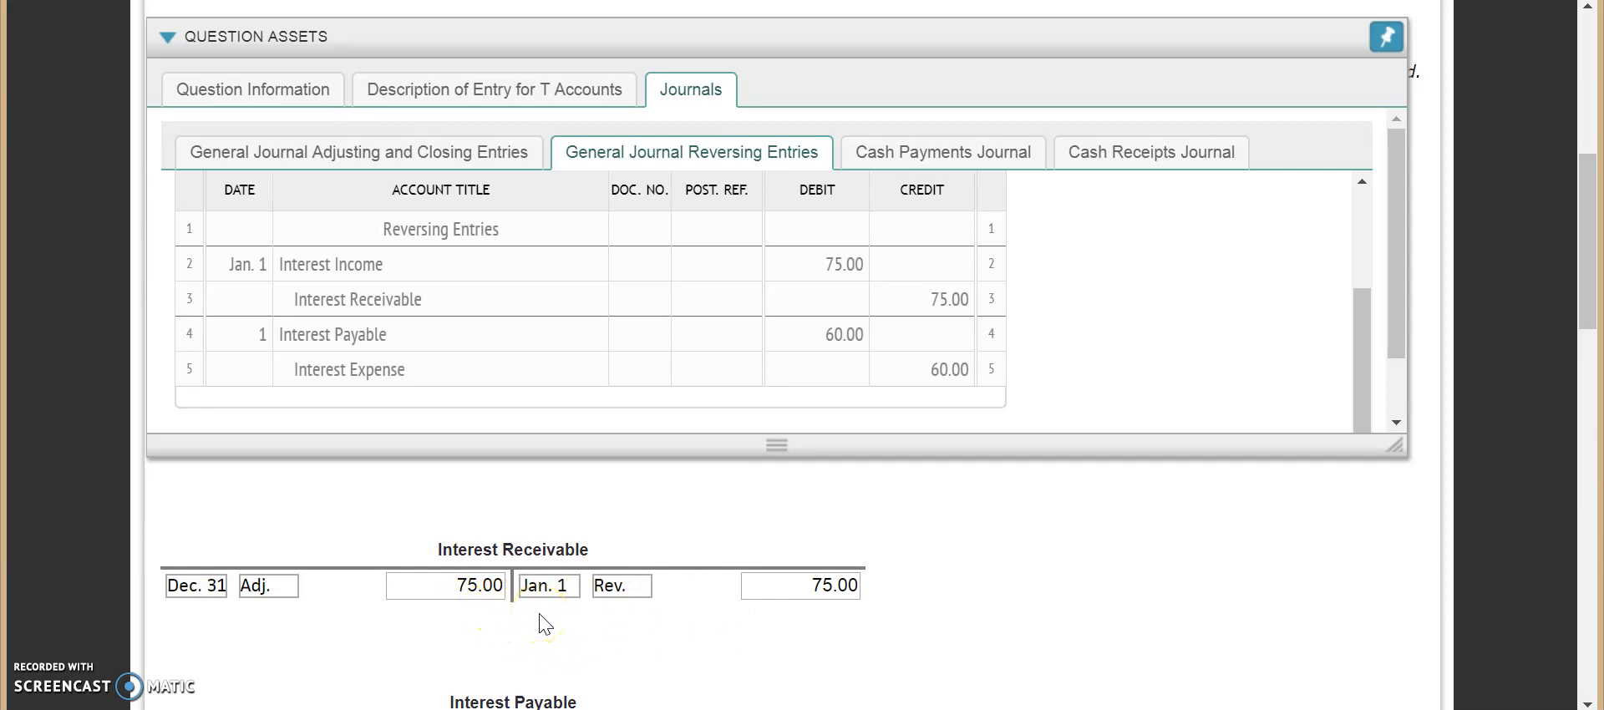
# - Record a Jan. 1 reversing debit of 60.00 on the Interest Payable T account
pyautogui.scroll(-2, 541, 618)
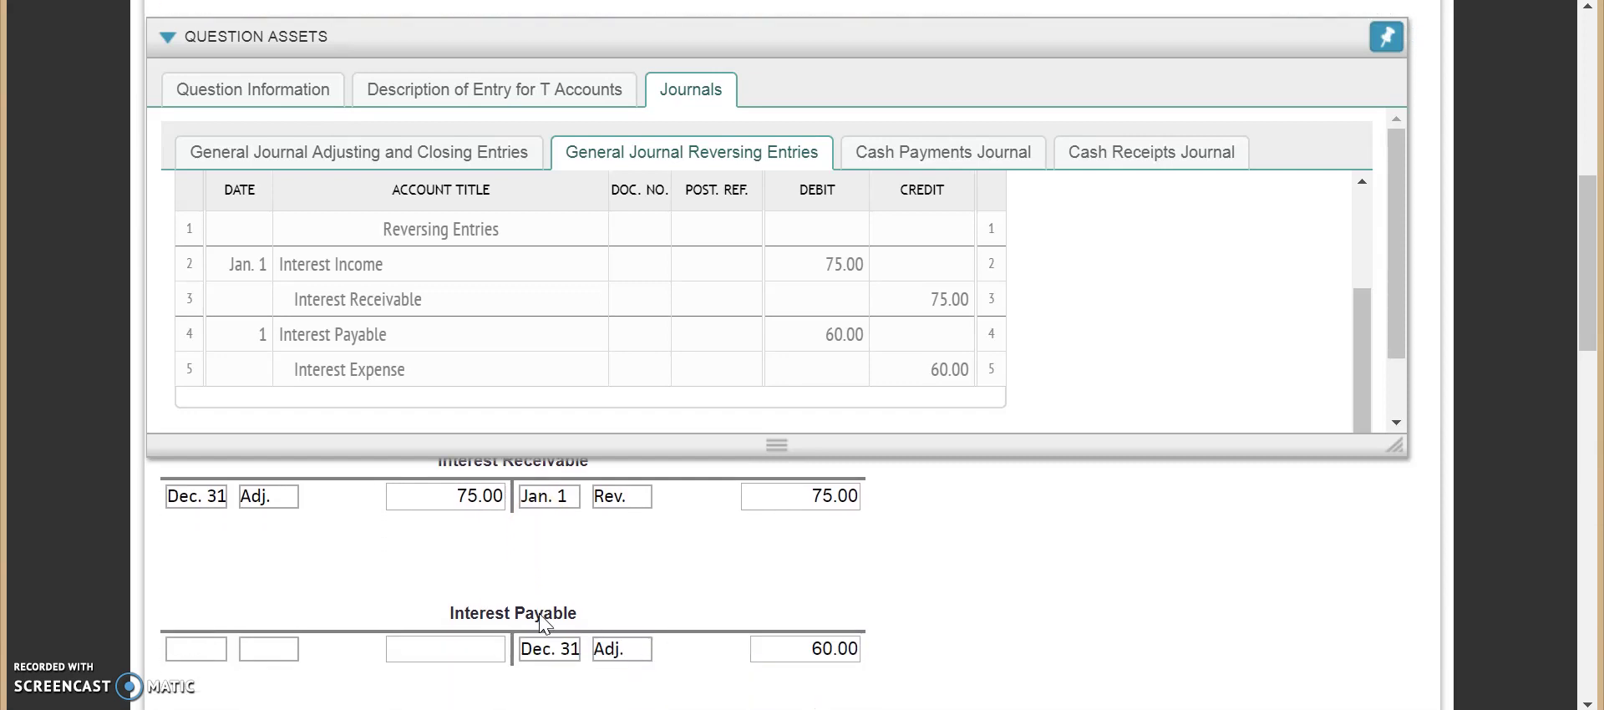
pyautogui.click(216, 639)
pyautogui.write('Jan.')
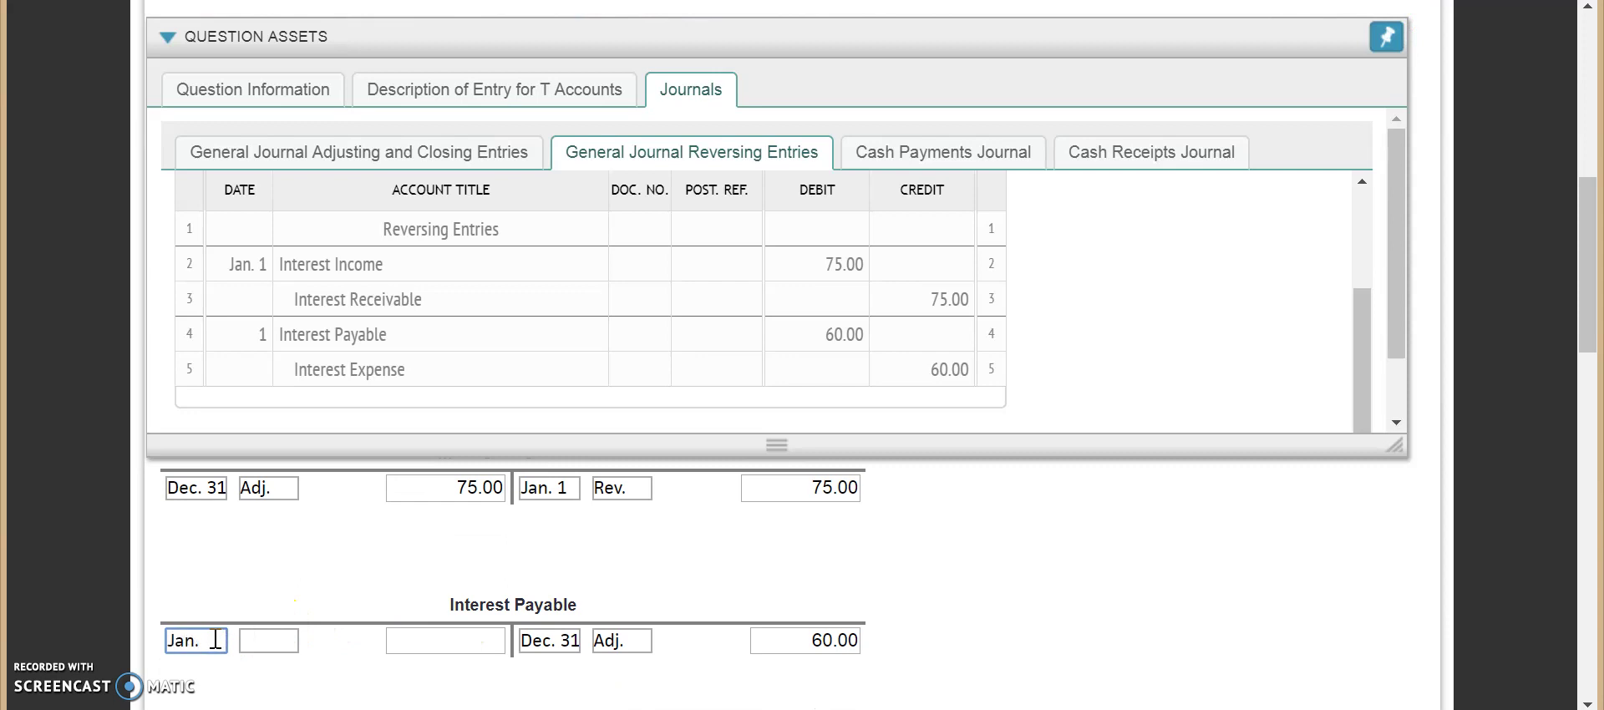
pyautogui.write(' 1')
pyautogui.press('Tab')
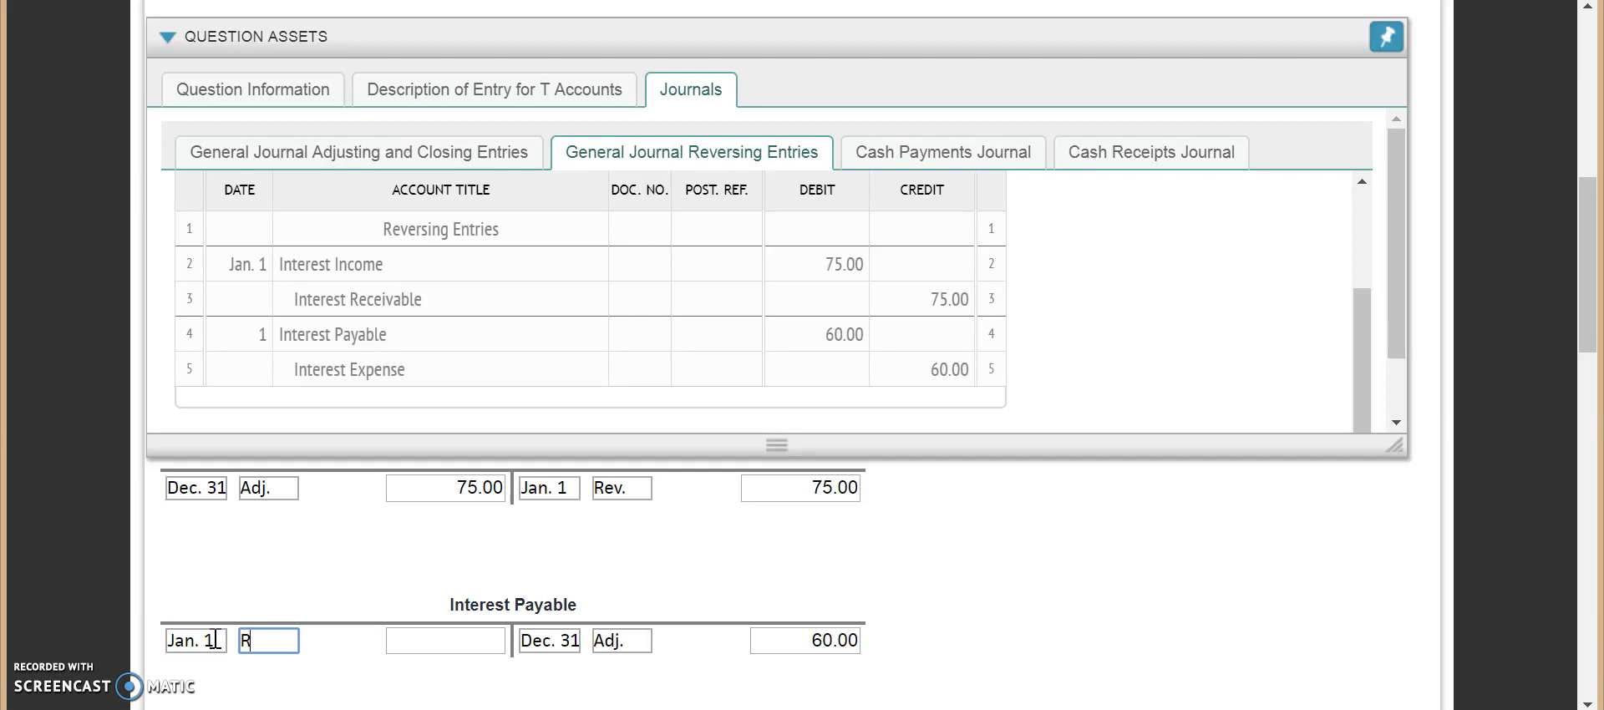
pyautogui.press('Tab')
pyautogui.write('60.00')
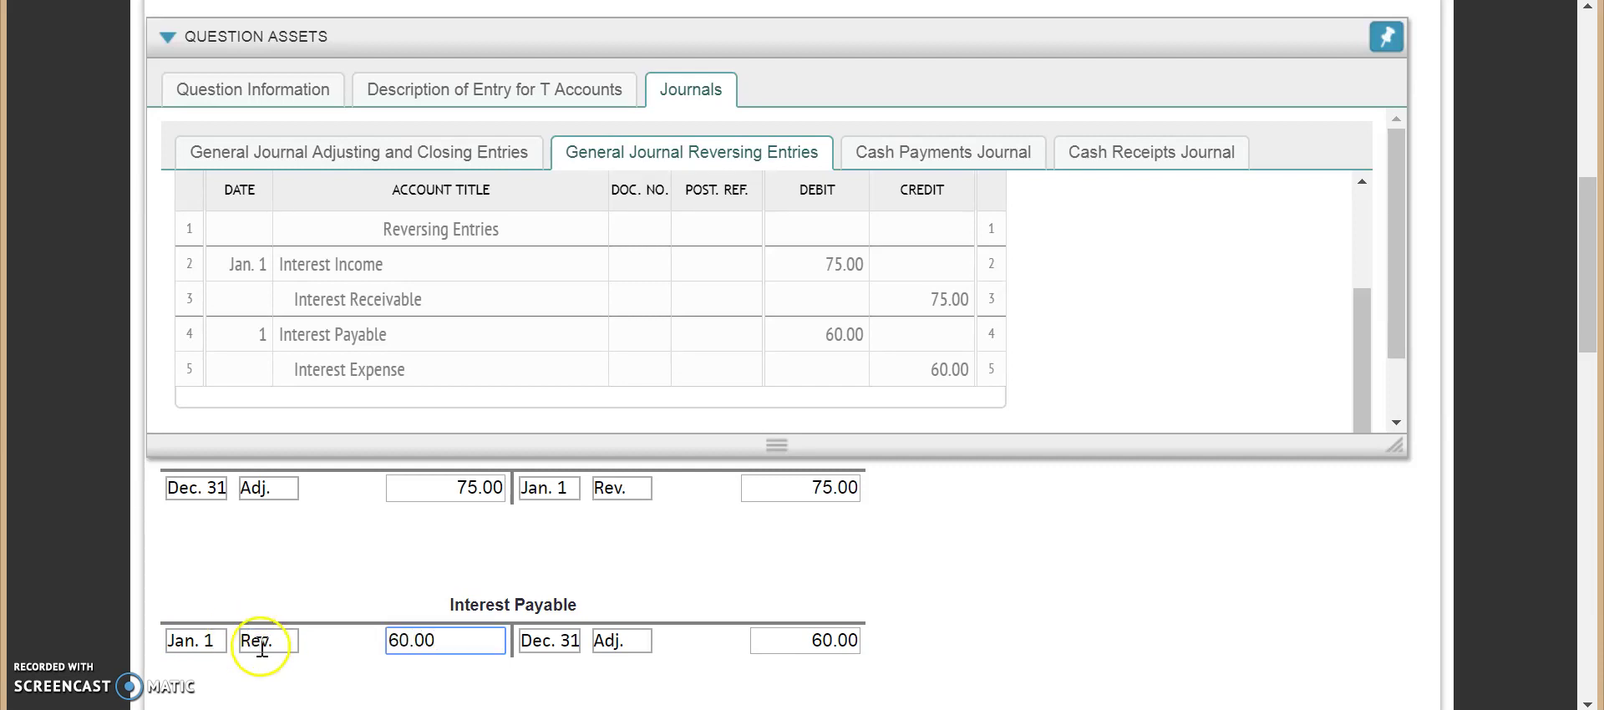
pyautogui.click(459, 668)
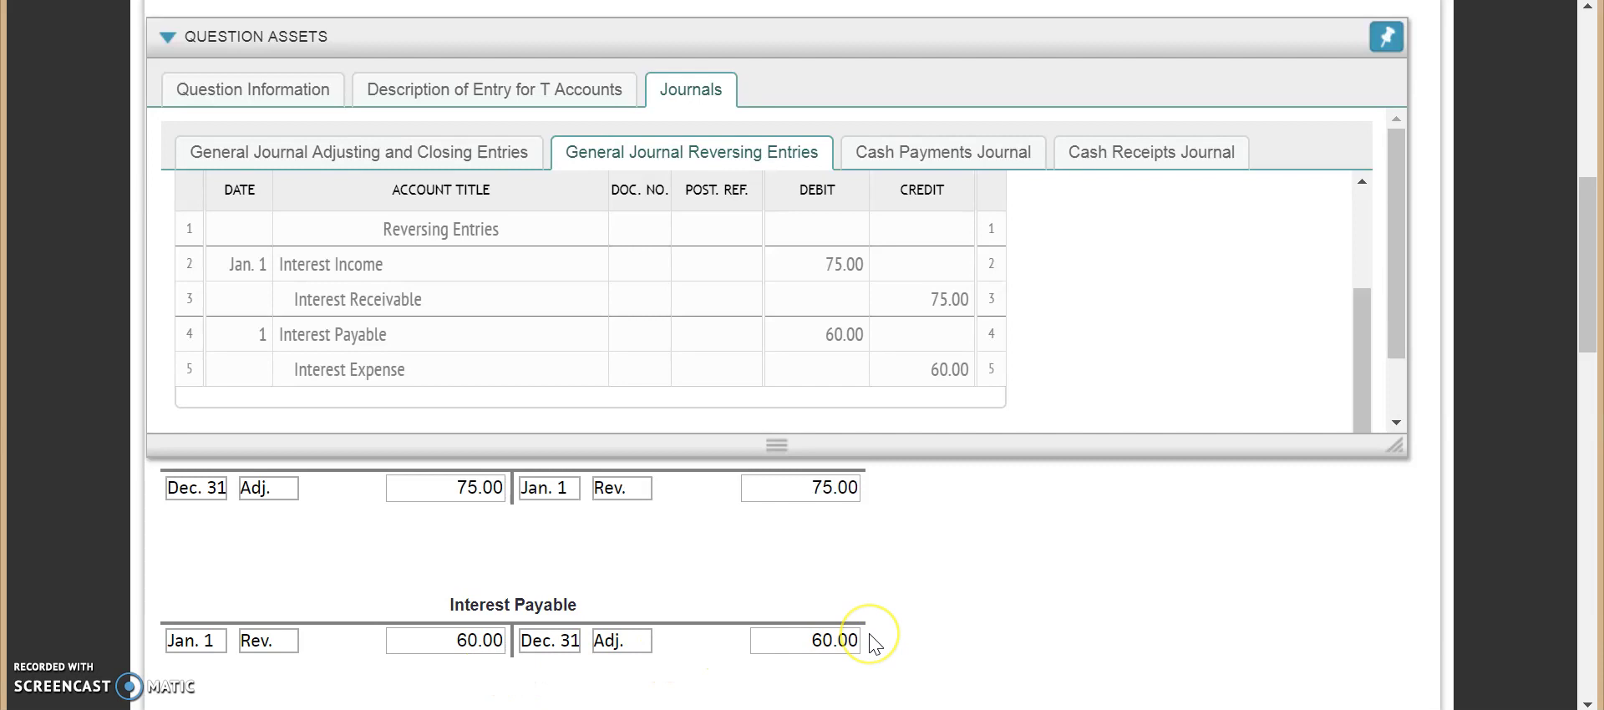
# - Enter a Jan. 1 'Rev.' credit of 60.00 on the Interest Expense T account
pyautogui.scroll(-4, 865, 635)
pyautogui.scroll(-5, 874, 643)
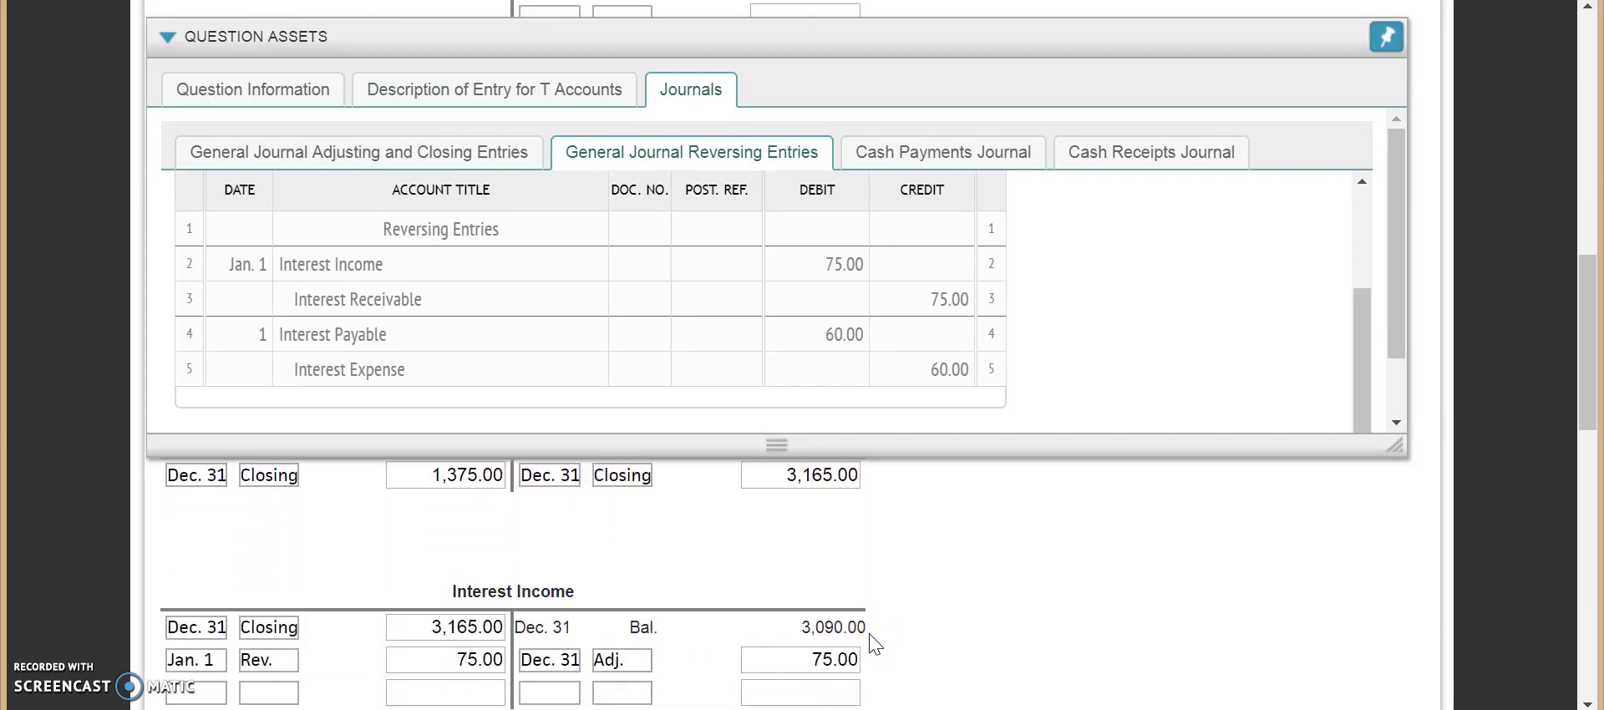
pyautogui.scroll(-3, 874, 643)
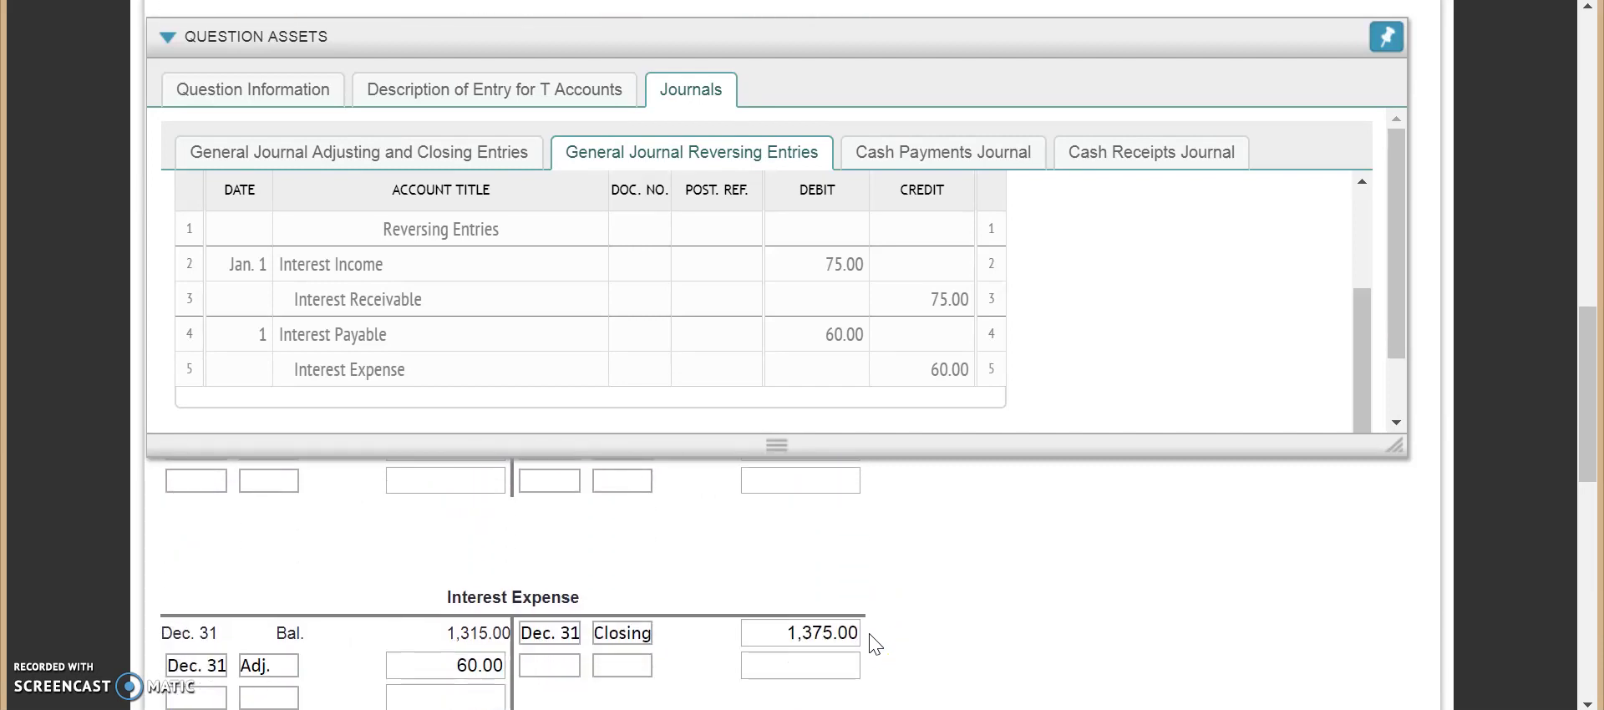
pyautogui.click(582, 597)
pyautogui.click(570, 601)
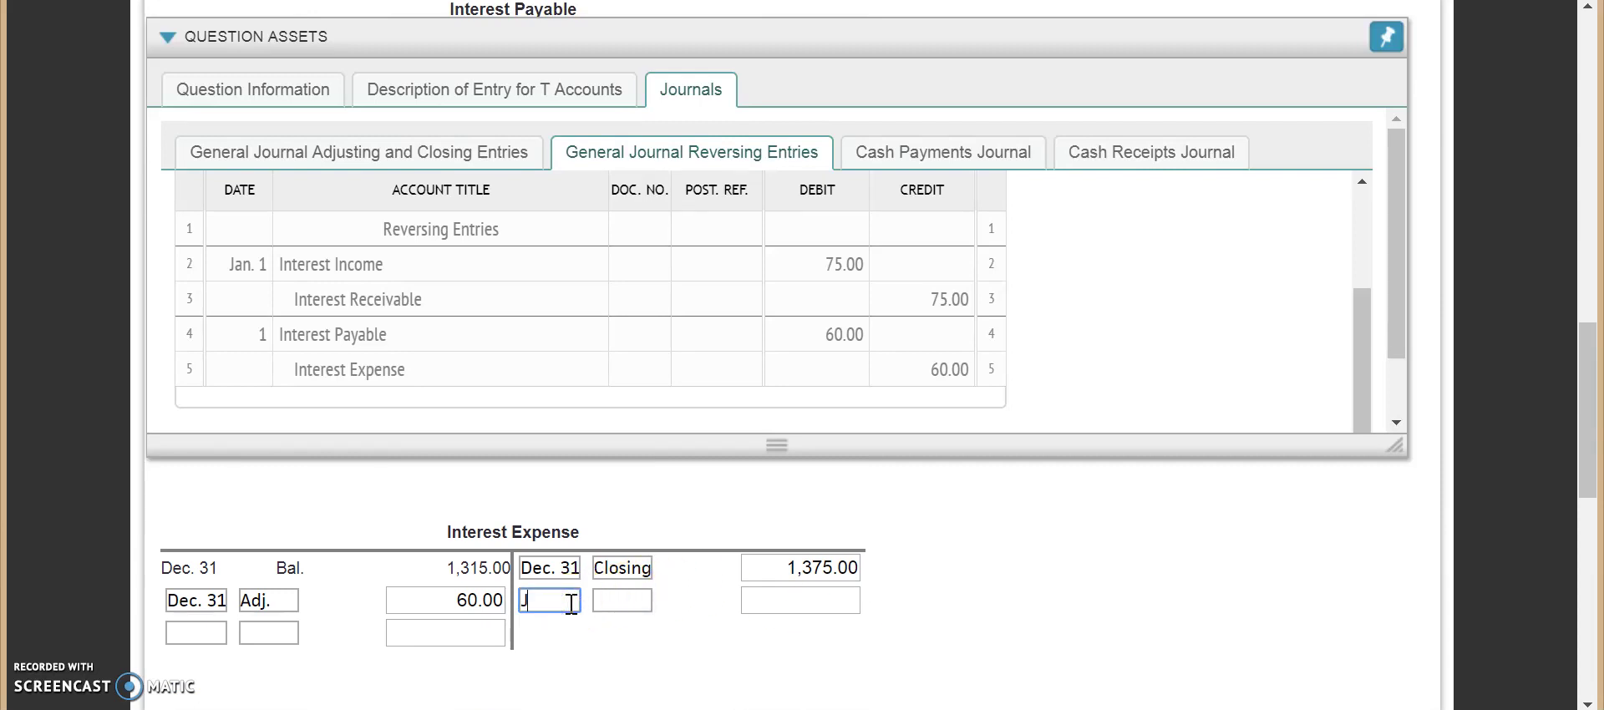
pyautogui.write('Jan. 1')
pyautogui.press('Tab')
pyautogui.write('Rev.')
pyautogui.press('Tab')
pyautogui.write('60')
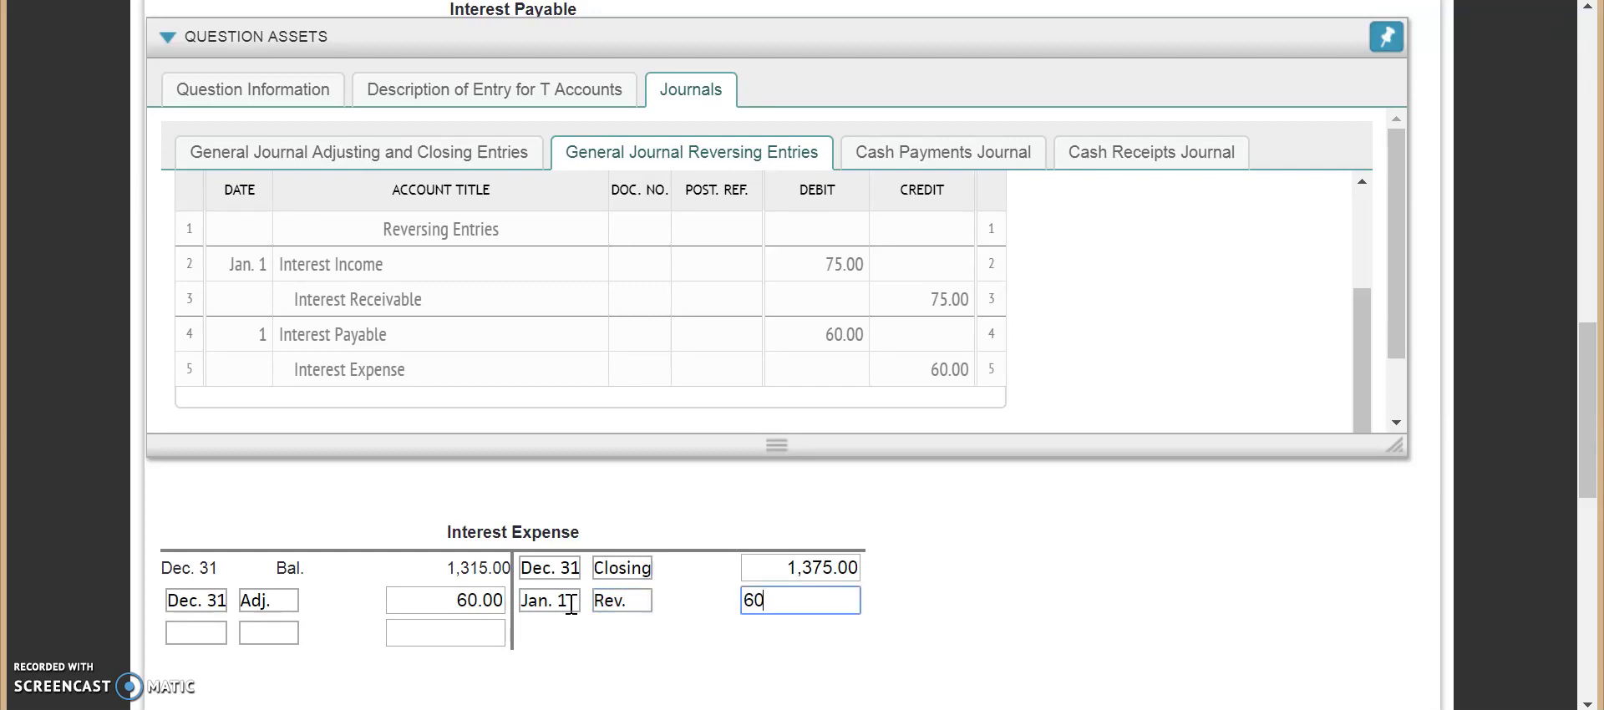
pyautogui.write('.00')
pyautogui.click(580, 647)
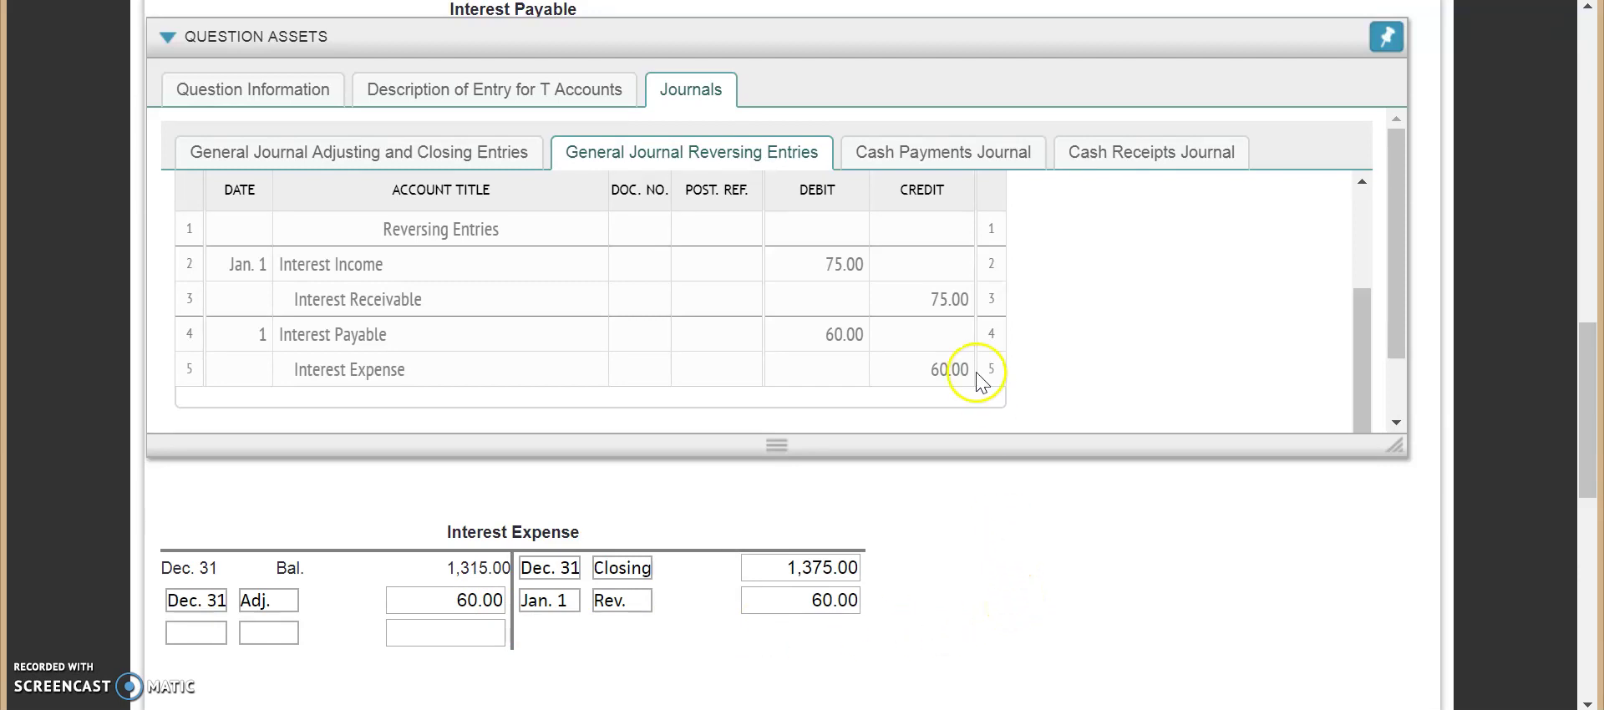
# - Display the cash payments journal alongside the Notes Payable T account
pyautogui.click(939, 160)
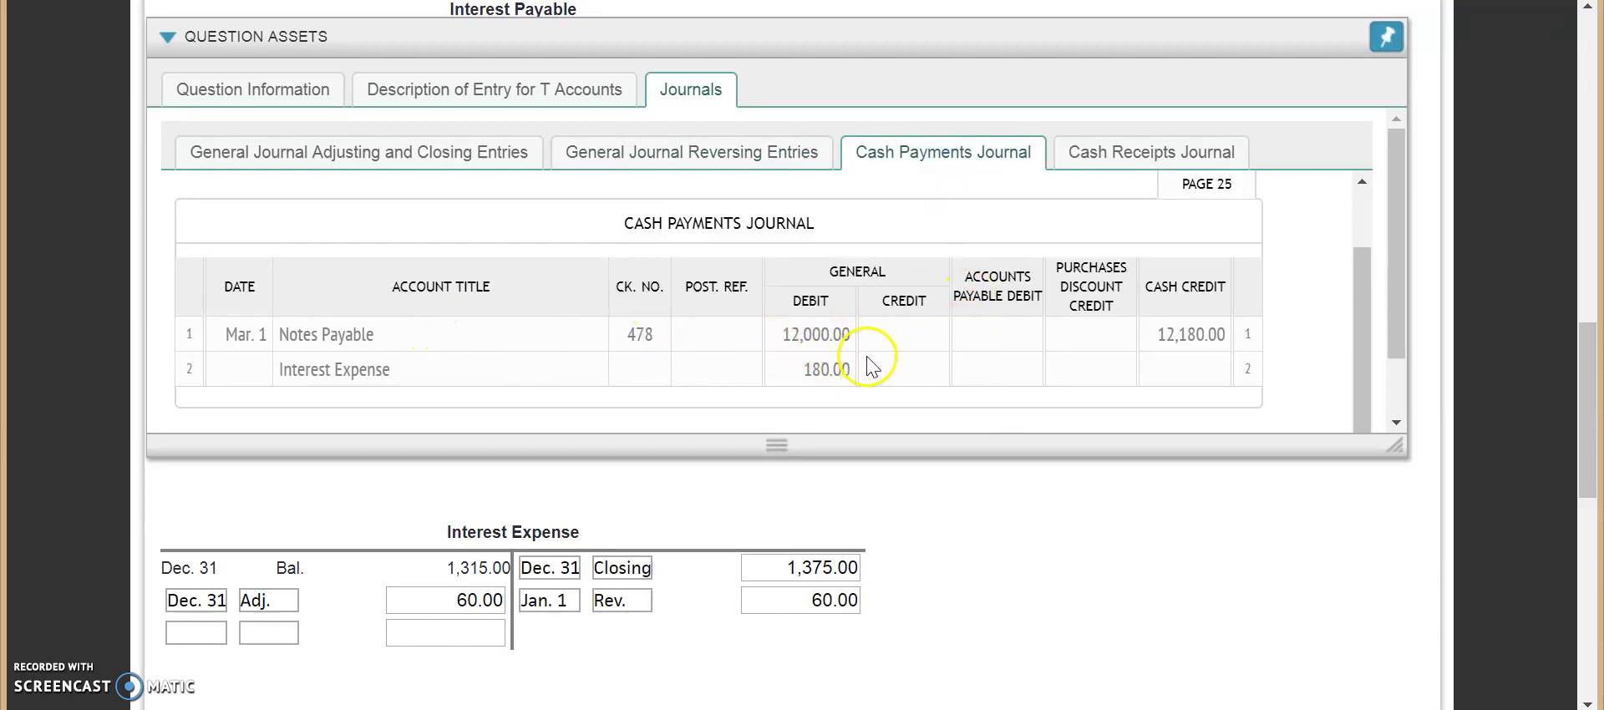
pyautogui.scroll(5, 926, 506)
pyautogui.scroll(10, 930, 512)
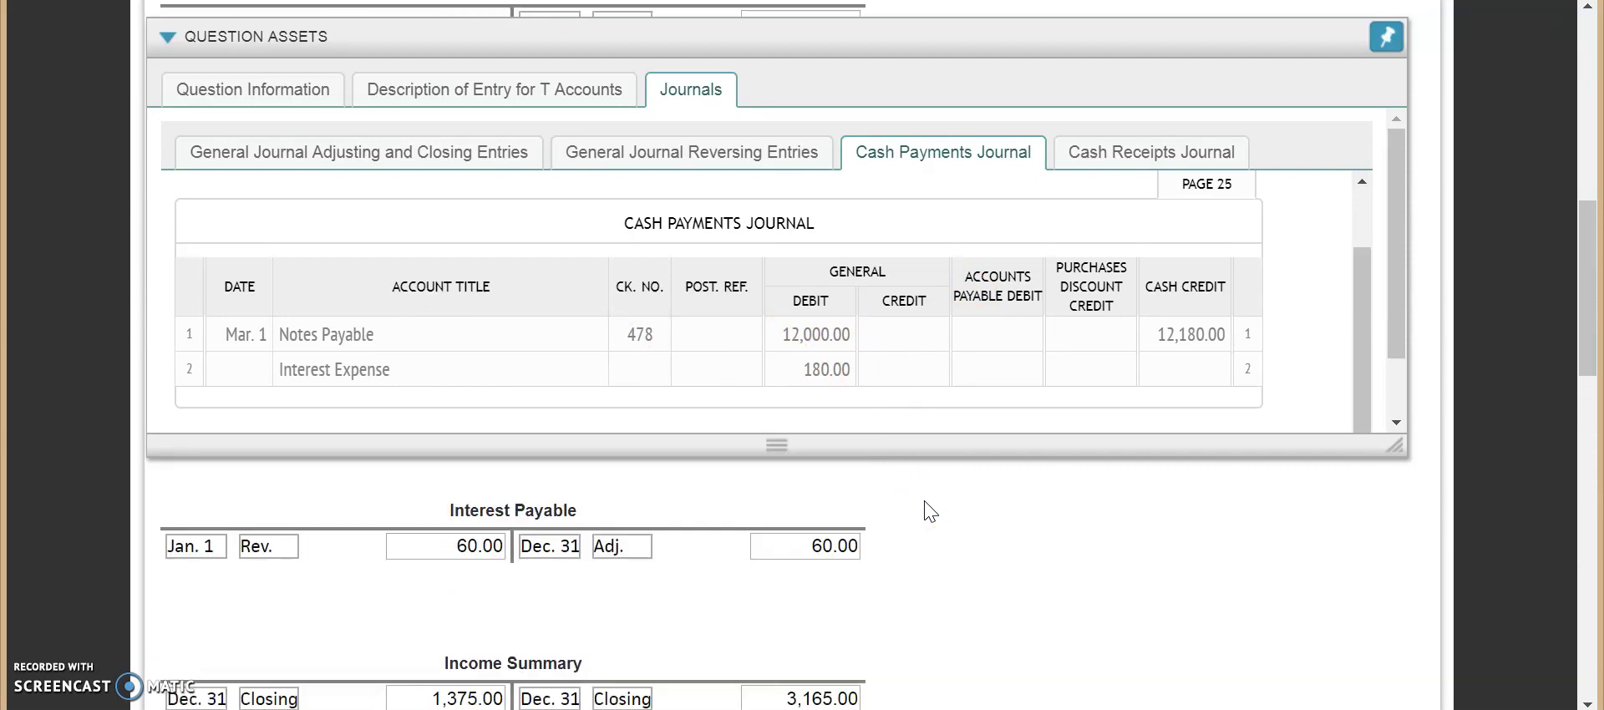
pyautogui.scroll(-1, 927, 510)
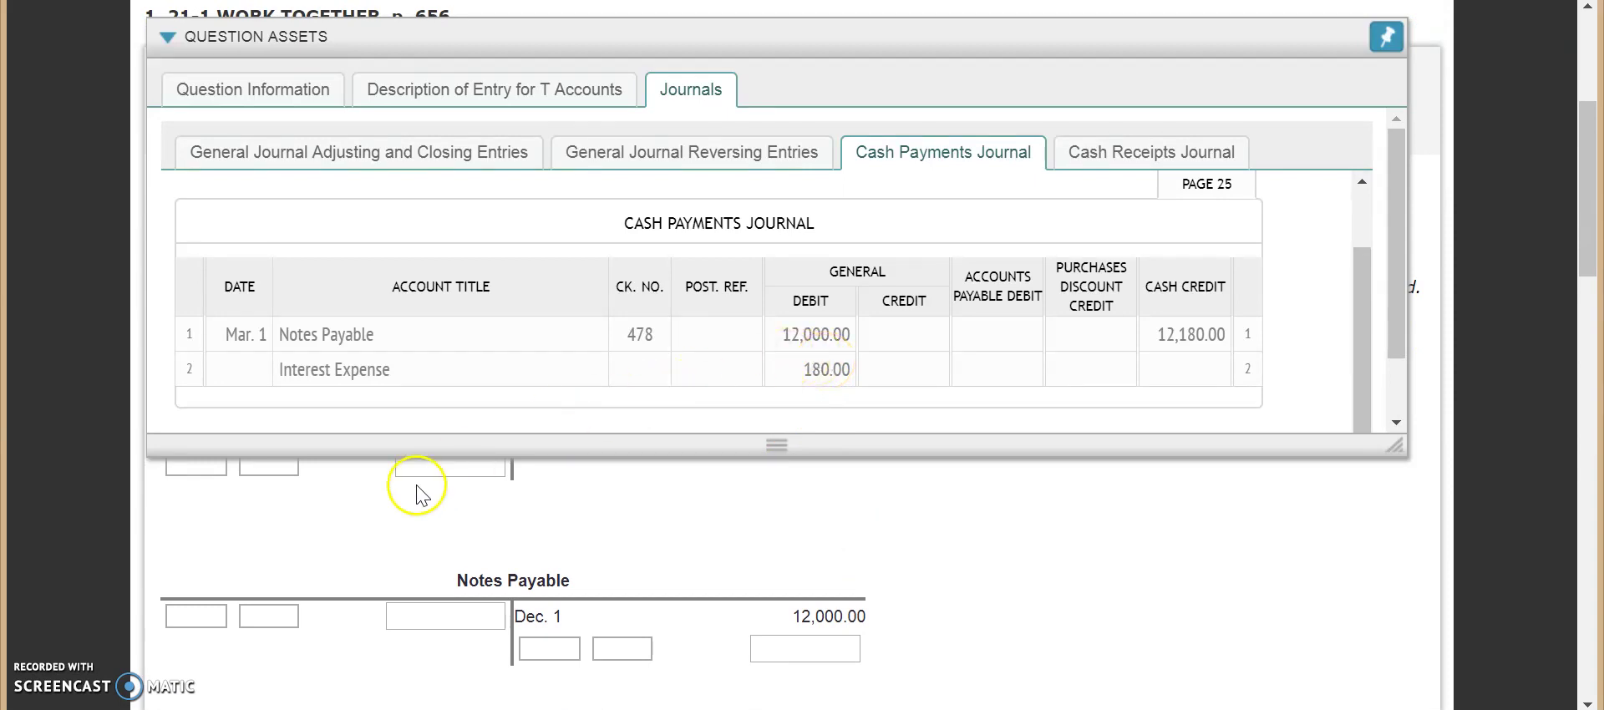
# - Record a Mar. 1 debit of 12,000.00 in the Notes Payable T account
pyautogui.click(203, 619)
pyautogui.write('Mar. 1')
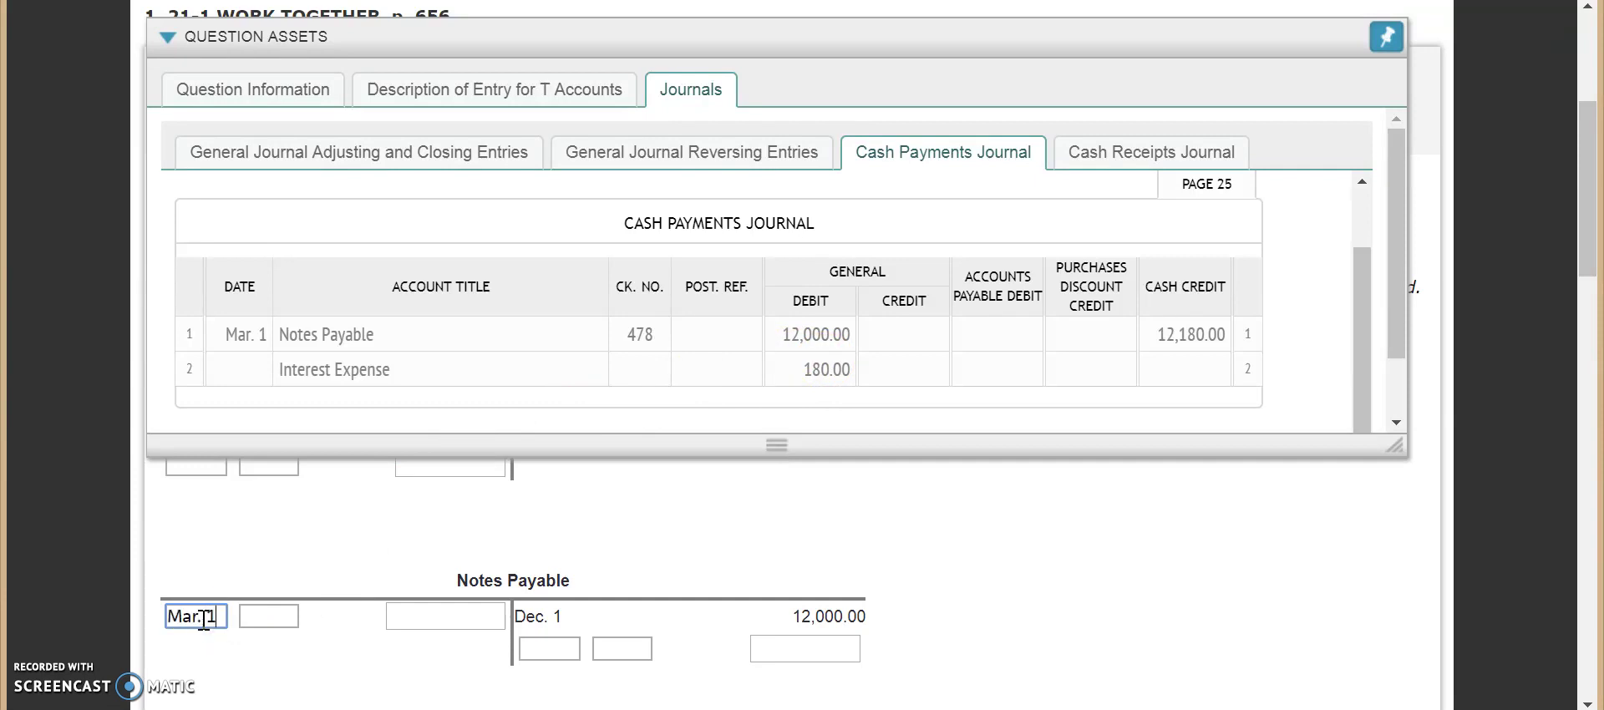
pyautogui.press('Tab')
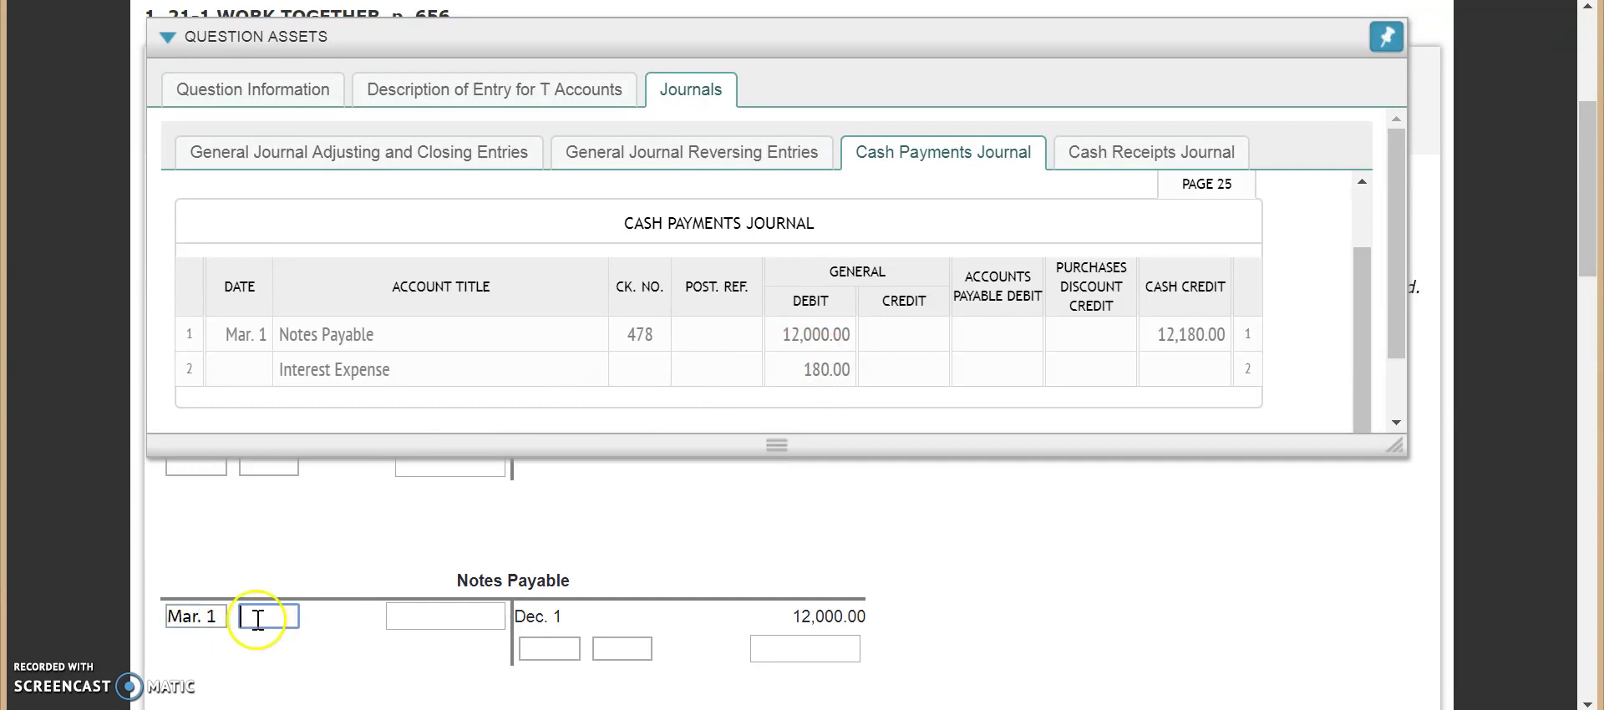
pyautogui.click(440, 613)
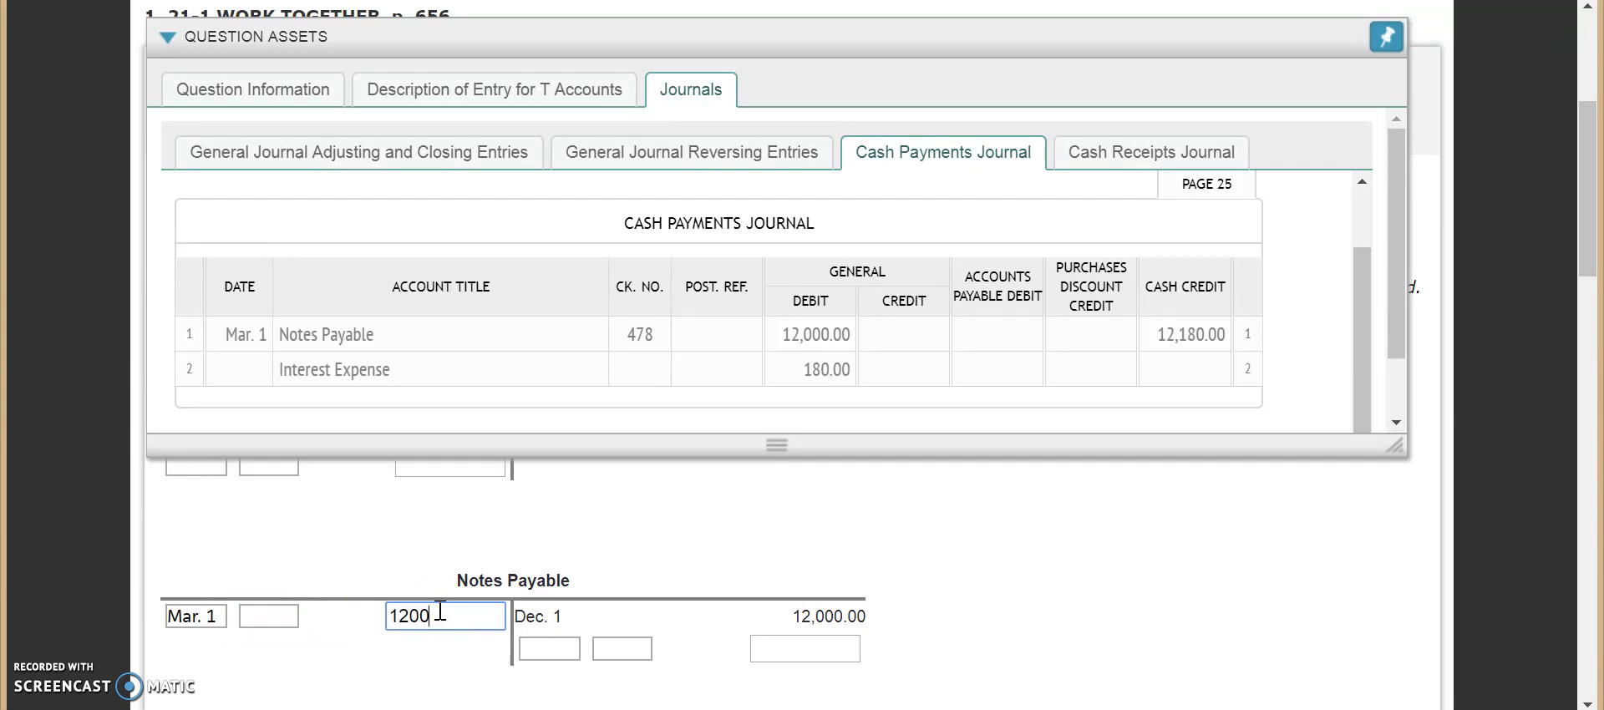
pyautogui.click(480, 641)
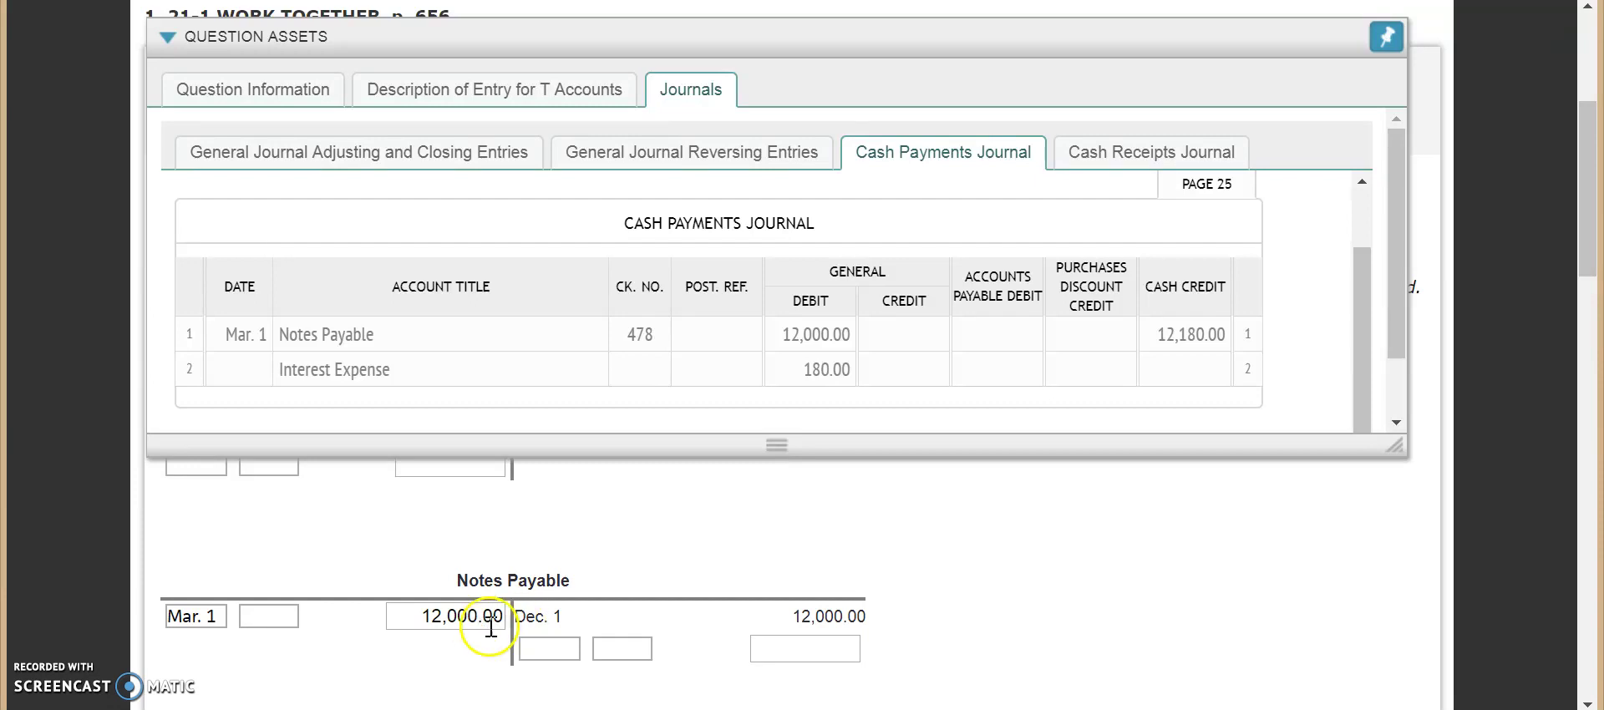